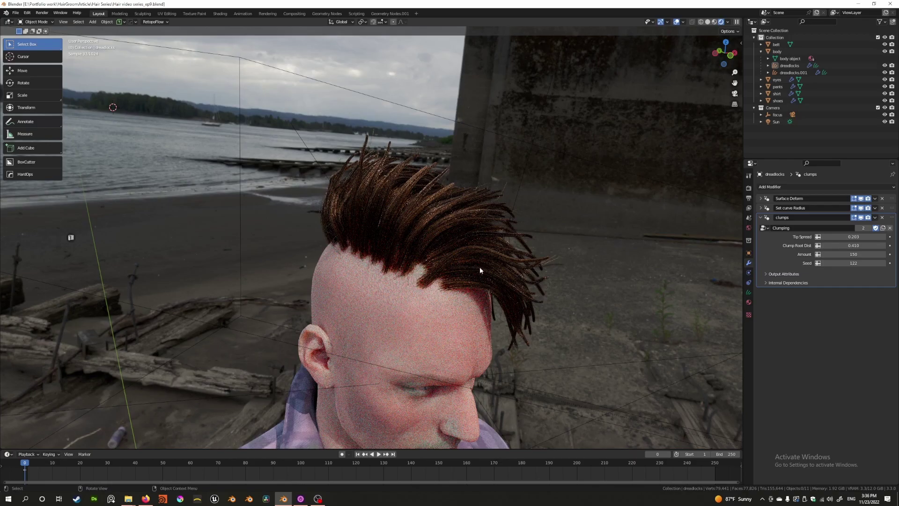
# Examine the clumped hair on the character's head up close in the rendered view.
pyautogui.scroll(5, 457, 281)
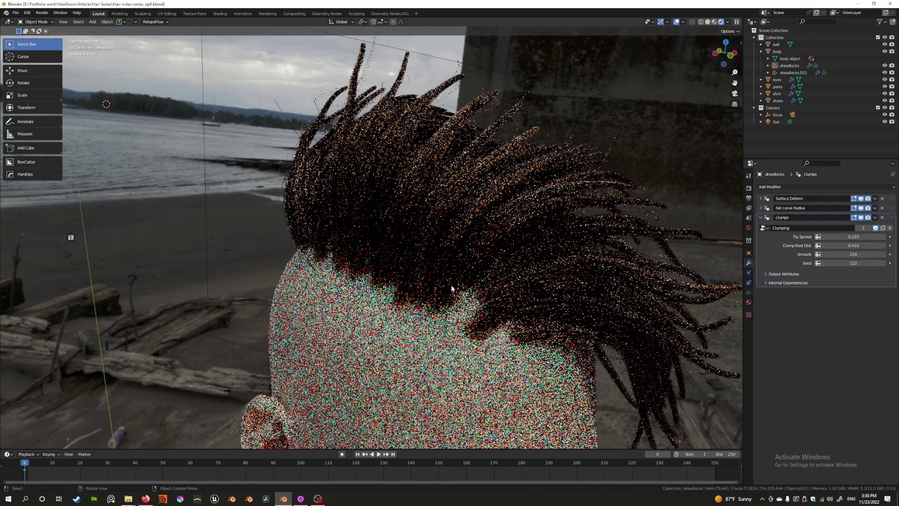
pyautogui.scroll(-4, 468, 279)
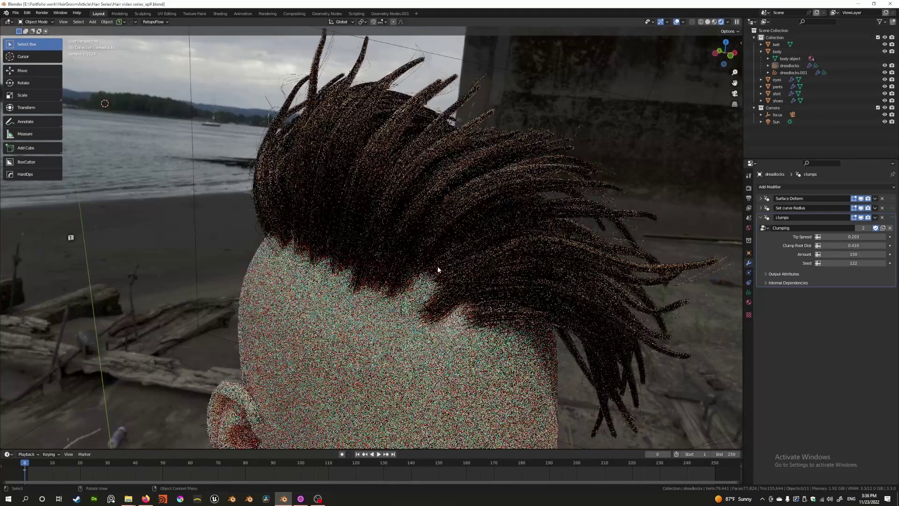
pyautogui.moveTo(438, 266)
pyautogui.mouseDown(button='middle')
pyautogui.moveTo(542, 247)
pyautogui.moveTo(496, 241)
pyautogui.moveTo(319, 260)
pyautogui.moveTo(381, 257)
pyautogui.moveTo(373, 257)
pyautogui.moveTo(387, 246)
pyautogui.mouseUp(button='middle')
pyautogui.scroll(-3, 541, 248)
pyautogui.scroll(3, 376, 251)
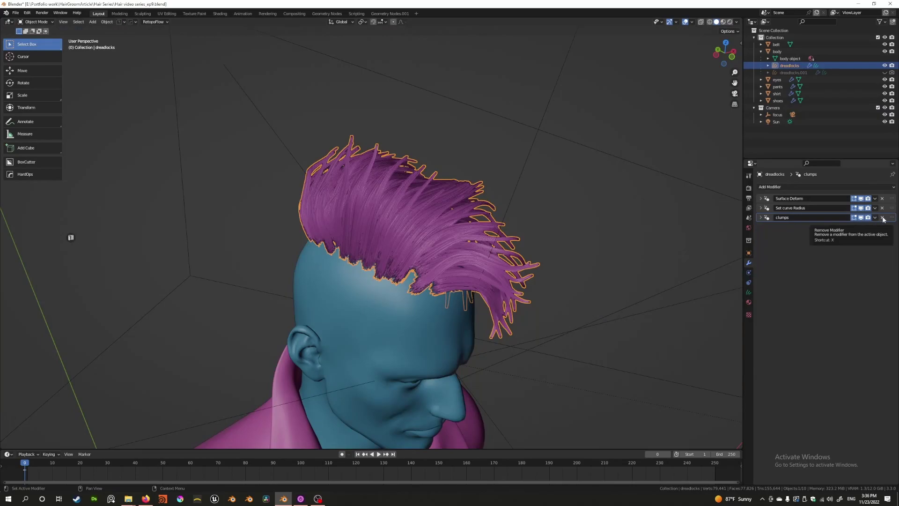
# Turn off the viewport display of the dreadlocks' clumps modifier and inspect the bare guide strands.
pyautogui.click(861, 217)
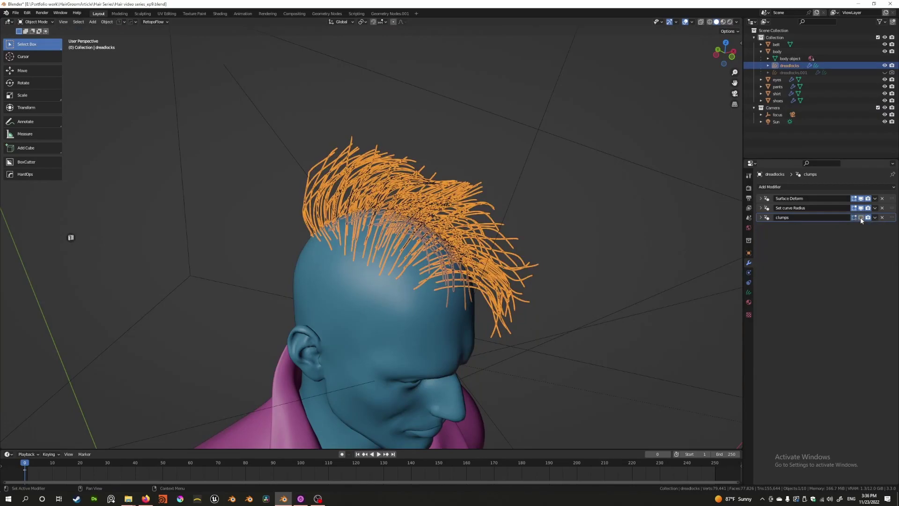
pyautogui.click(582, 204)
pyautogui.moveTo(520, 194); pyautogui.dragTo(509, 179, button='middle')
pyautogui.scroll(3, 509, 180)
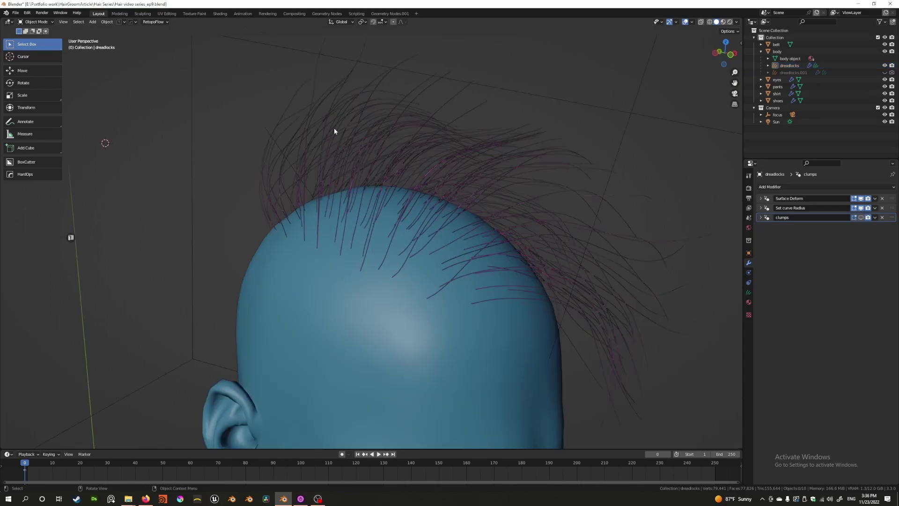
pyautogui.moveTo(625, 224); pyautogui.dragTo(412, 204, button='middle')
pyautogui.click(440, 203)
pyautogui.moveTo(545, 200); pyautogui.dragTo(512, 212, button='middle')
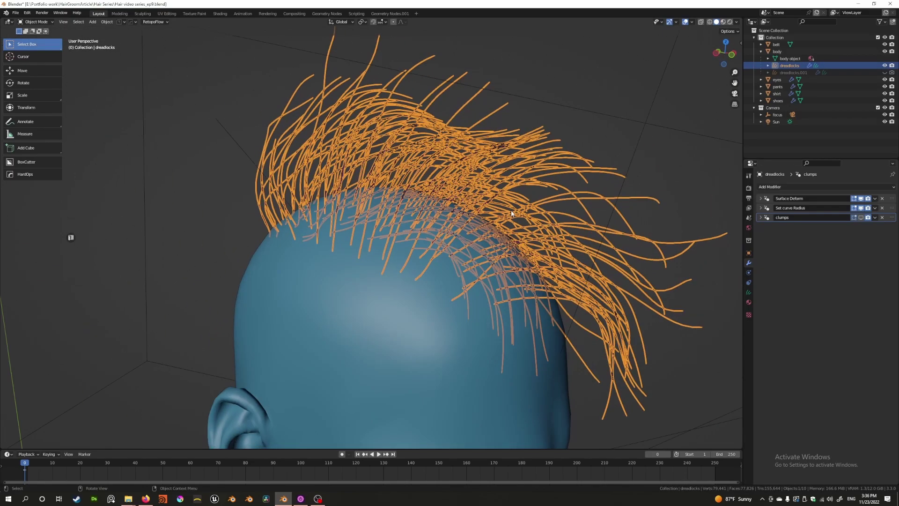
pyautogui.click(555, 163)
pyautogui.moveTo(555, 165); pyautogui.dragTo(448, 187, button='middle')
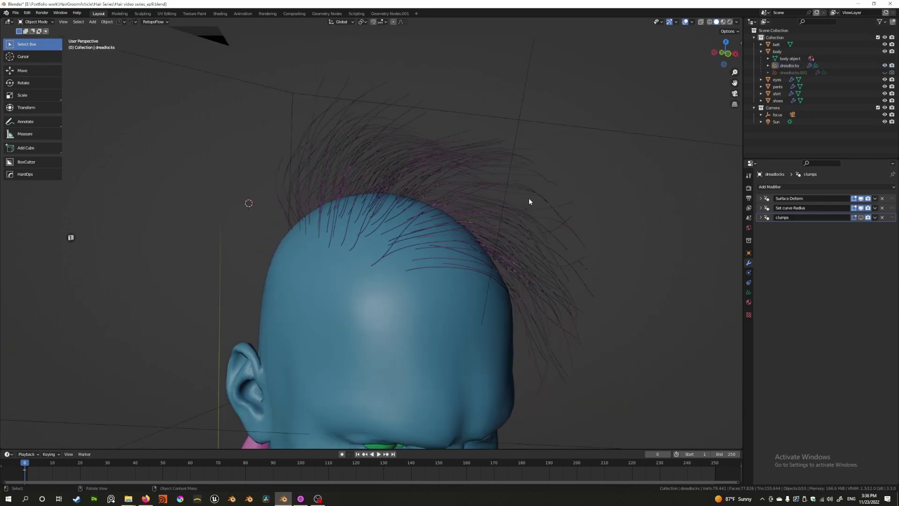
# Add a Geometry Nodes modifier to the dreadlocks, with a new node group, and name both "clump youtube".
pyautogui.click(811, 186)
pyautogui.click(777, 208)
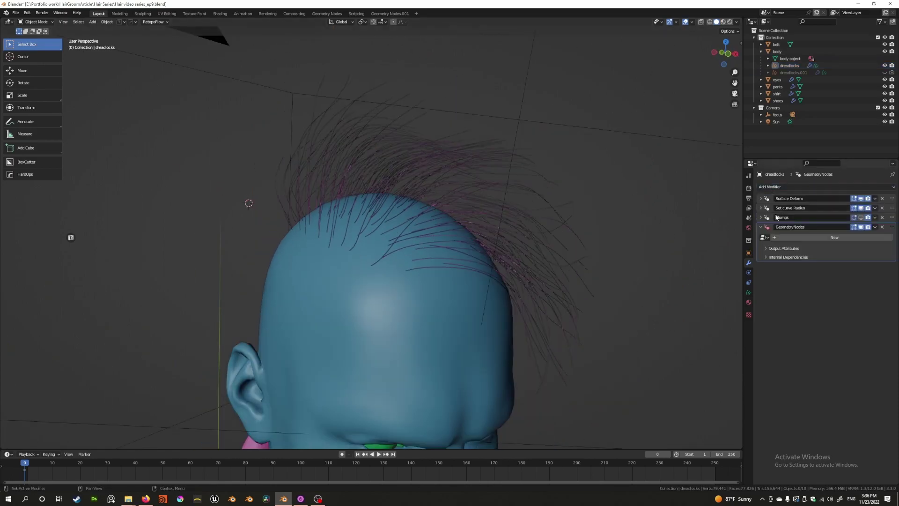
pyautogui.doubleClick(790, 227)
pyautogui.write('clump youtube')
pyautogui.press('Return')
pyautogui.click(795, 237)
pyautogui.click(776, 238)
pyautogui.write('clump youtube')
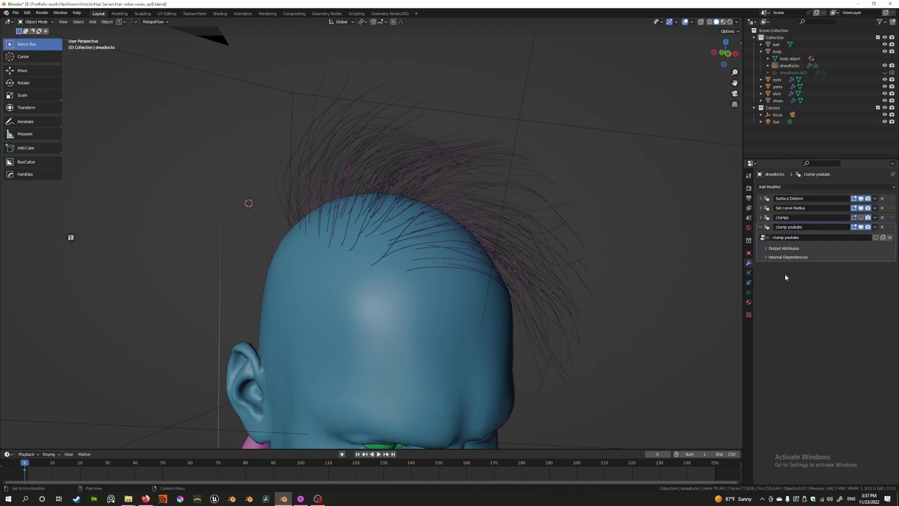
# Switch to the Geometry Nodes workspace, enlarge the node editor and frame the hair in the viewport.
pyautogui.click(327, 13)
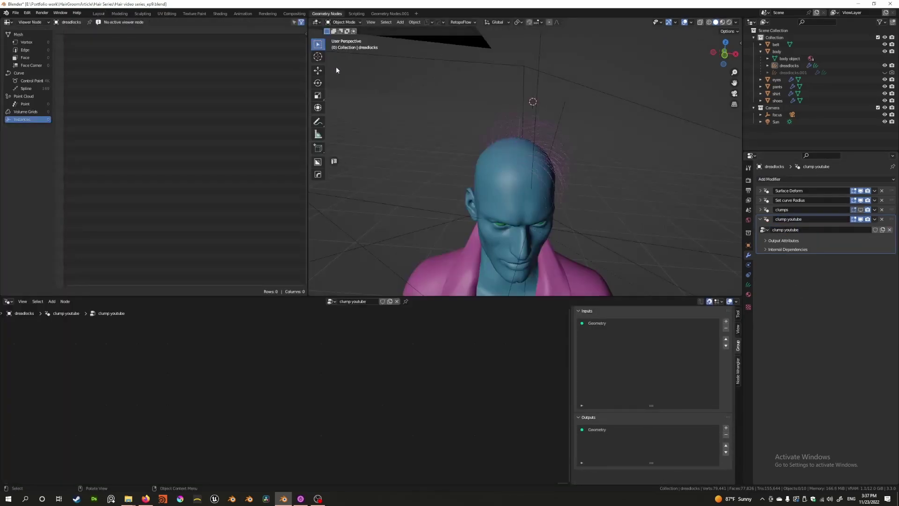
pyautogui.moveTo(307, 297); pyautogui.dragTo(313, 208)
pyautogui.scroll(8, 474, 91)
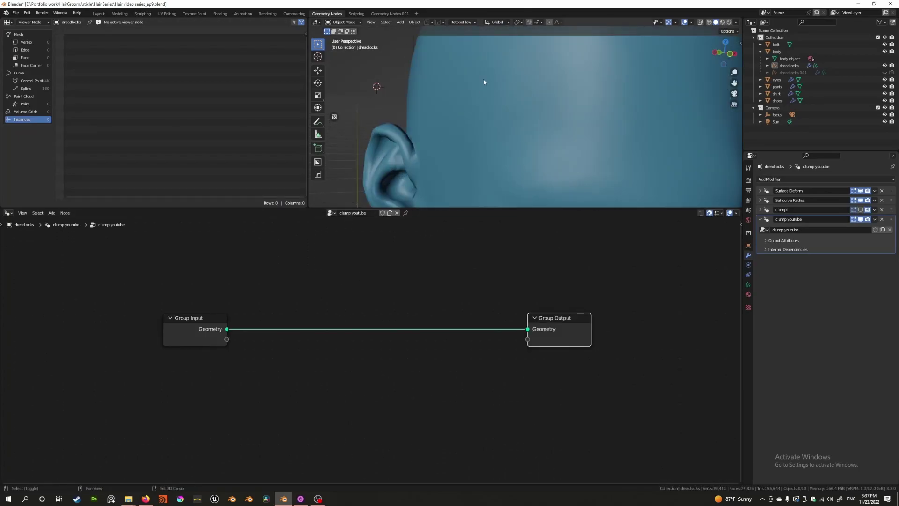
pyautogui.scroll(-5, 444, 178)
pyautogui.keyDown('shift'); pyautogui.moveTo(483, 83); pyautogui.dragTo(475, 167, button='middle'); pyautogui.keyUp('shift')
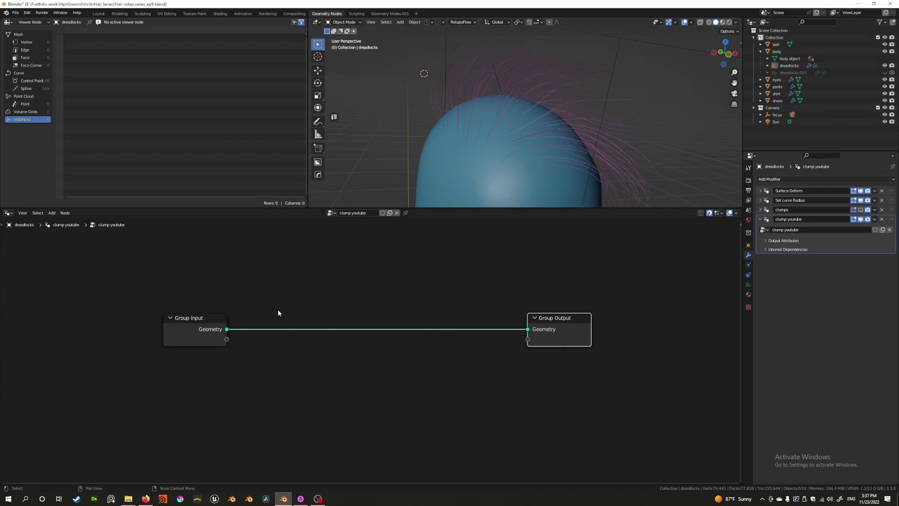
# Make room before Group Output and insert a Duplicate Elements node on the geometry link from Group Input.
pyautogui.moveTo(573, 332); pyautogui.dragTo(626, 332)
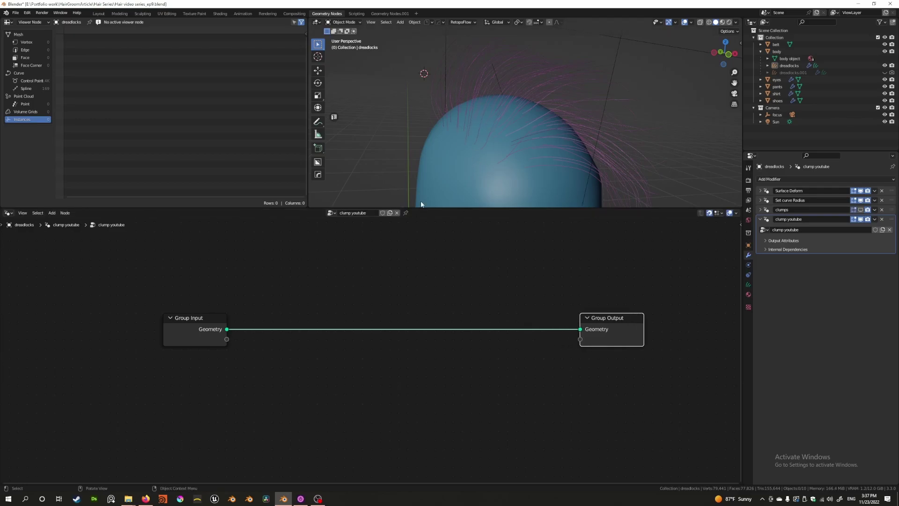
pyautogui.click(297, 272)
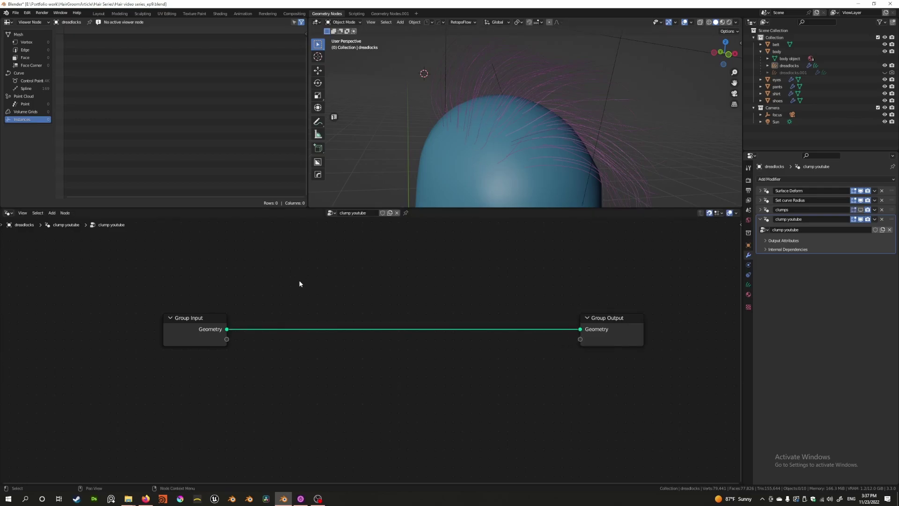
pyautogui.hotkey('shift', 'a')
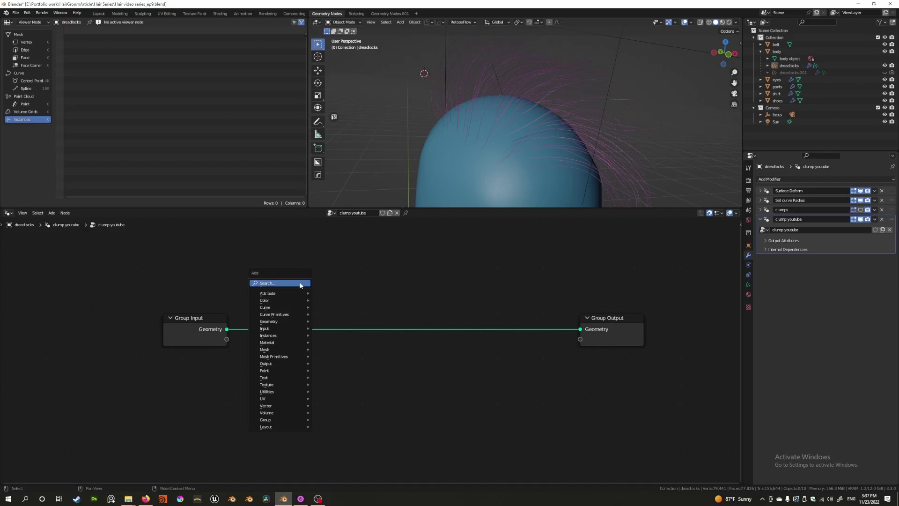
pyautogui.click(300, 283)
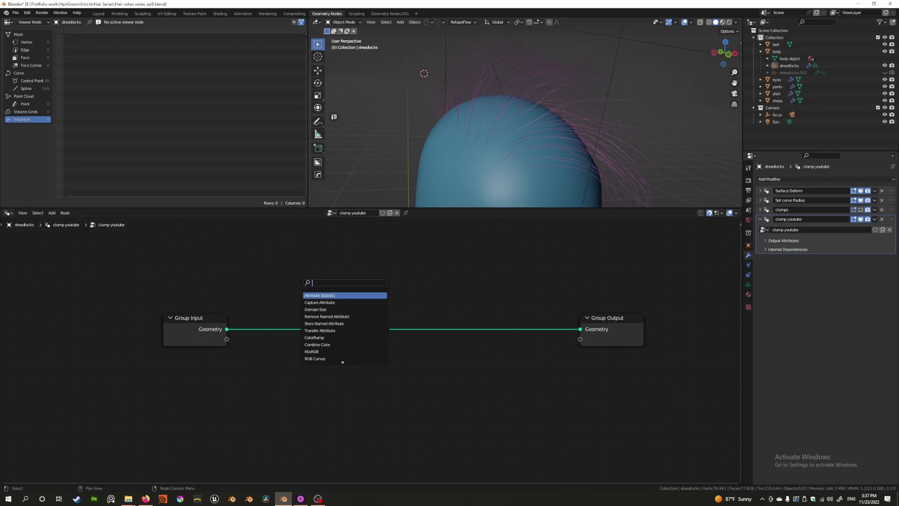
pyautogui.write('du')
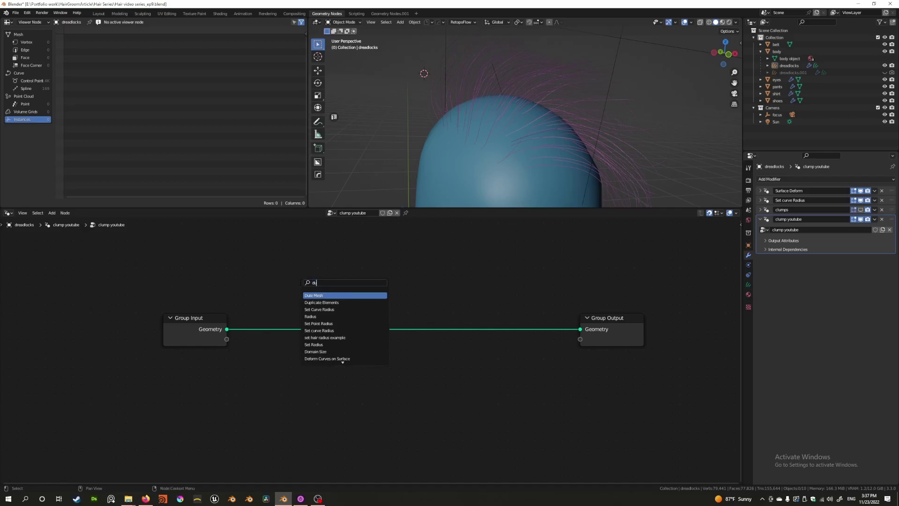
pyautogui.press('Down')
pyautogui.press('Return')
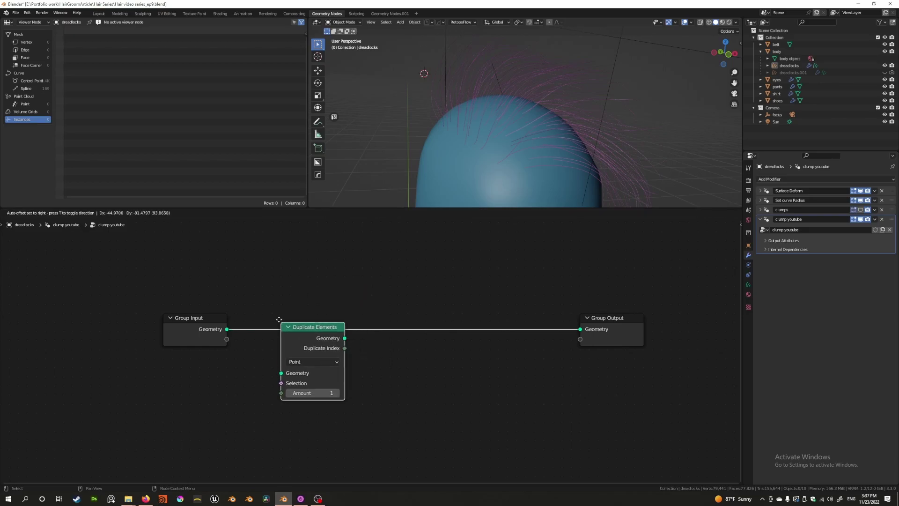
pyautogui.click(290, 310)
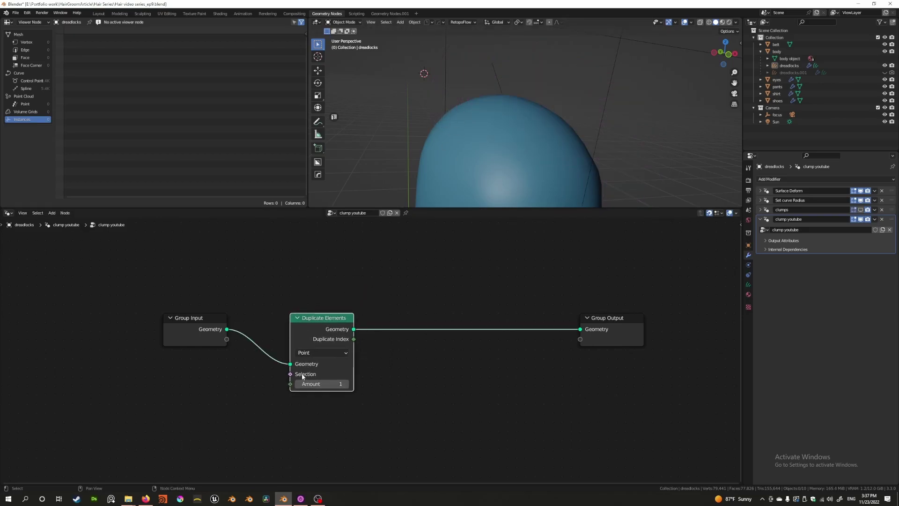
pyautogui.moveTo(306, 316); pyautogui.dragTo(287, 307)
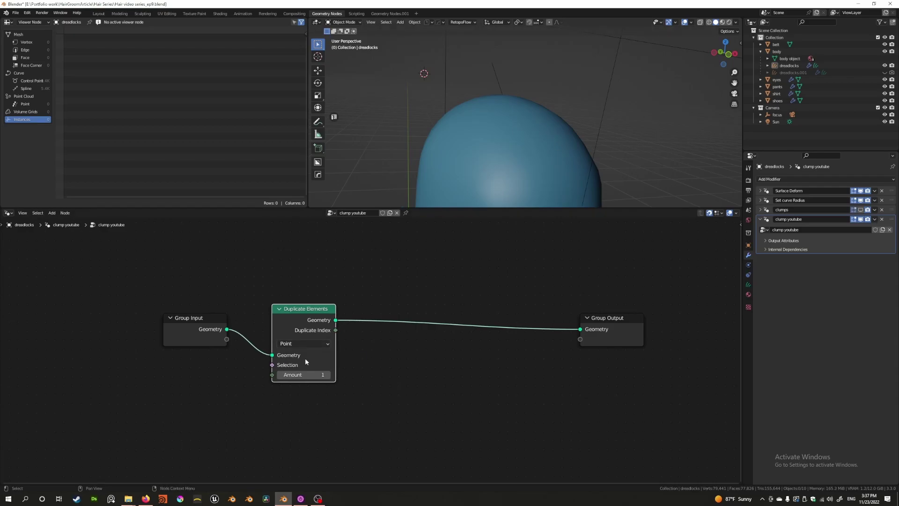
# Set the Duplicate Elements node to the Spline domain with an amount of 5.
pyautogui.click(321, 344)
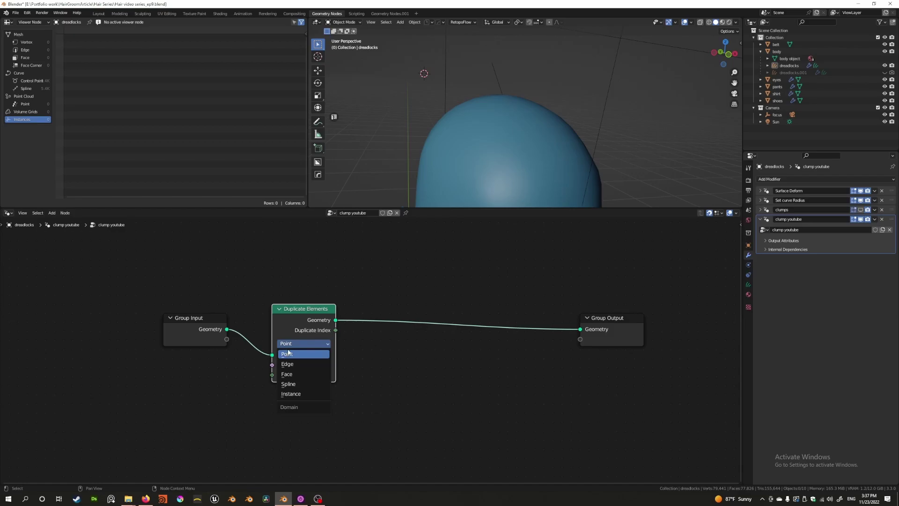
pyautogui.click(302, 384)
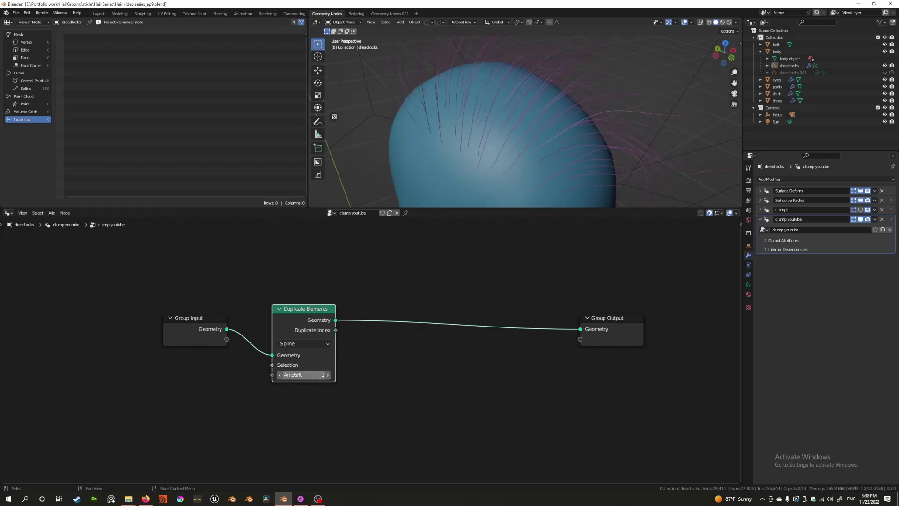
pyautogui.moveTo(295, 374); pyautogui.dragTo(477, 187)
pyautogui.moveTo(480, 176); pyautogui.dragTo(459, 121, button='middle')
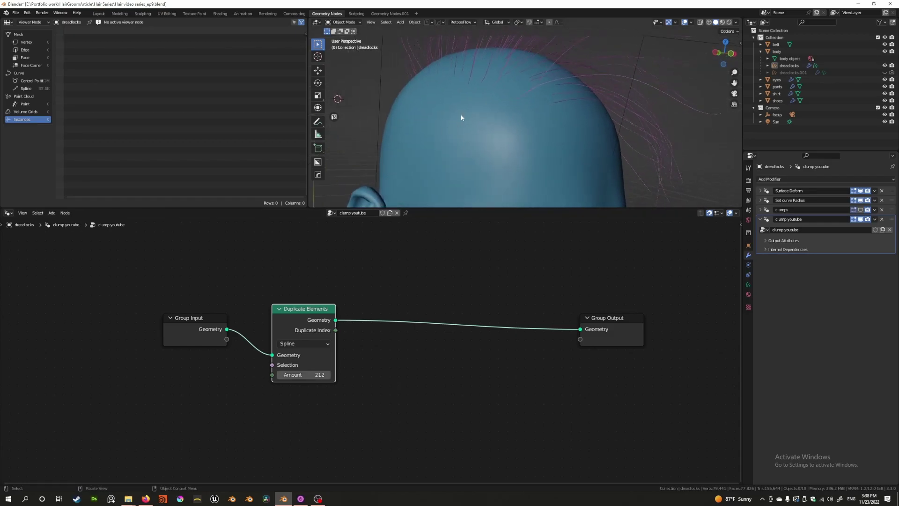
pyautogui.click(320, 375)
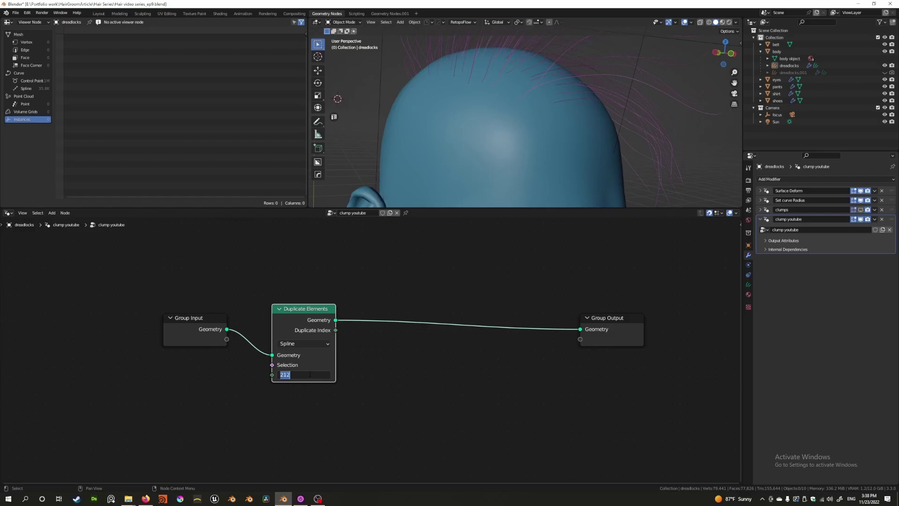
pyautogui.write('5')
pyautogui.press('Return')
pyautogui.scroll(-3, 533, 85)
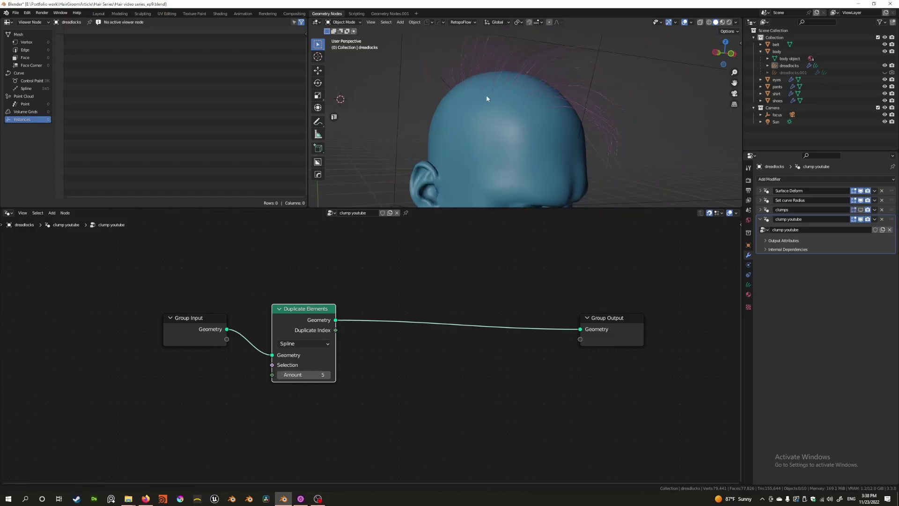
pyautogui.moveTo(486, 95); pyautogui.dragTo(466, 137, button='middle')
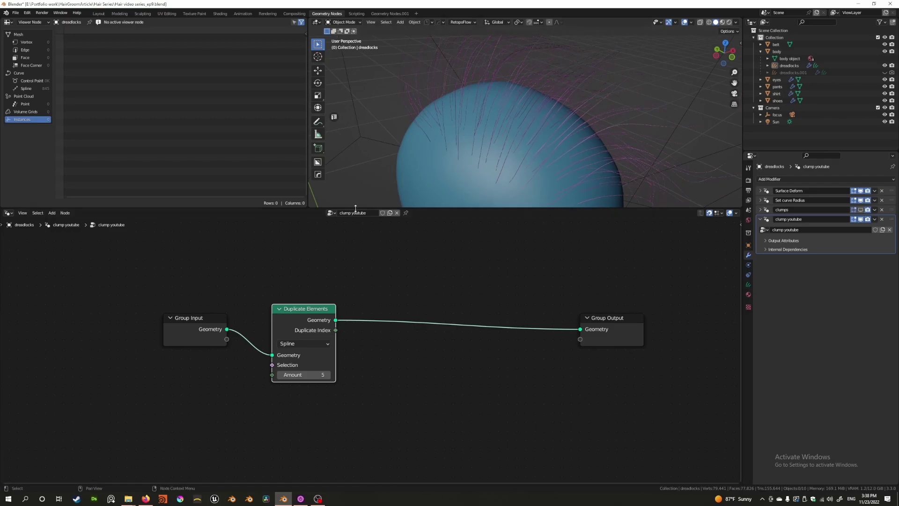
# Tidy the node layout, aligning Group Output with Duplicate Elements and leaving more space between them.
pyautogui.moveTo(622, 330); pyautogui.dragTo(632, 322)
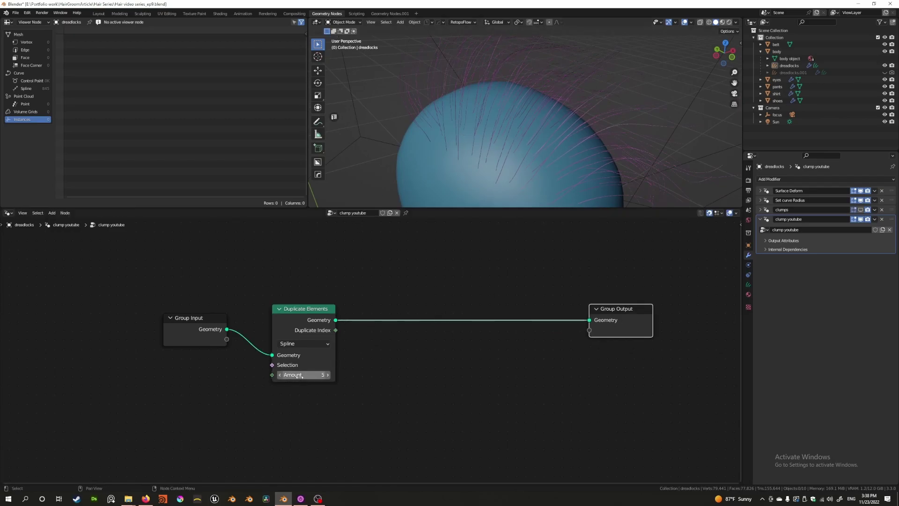
pyautogui.scroll(2, 439, 161)
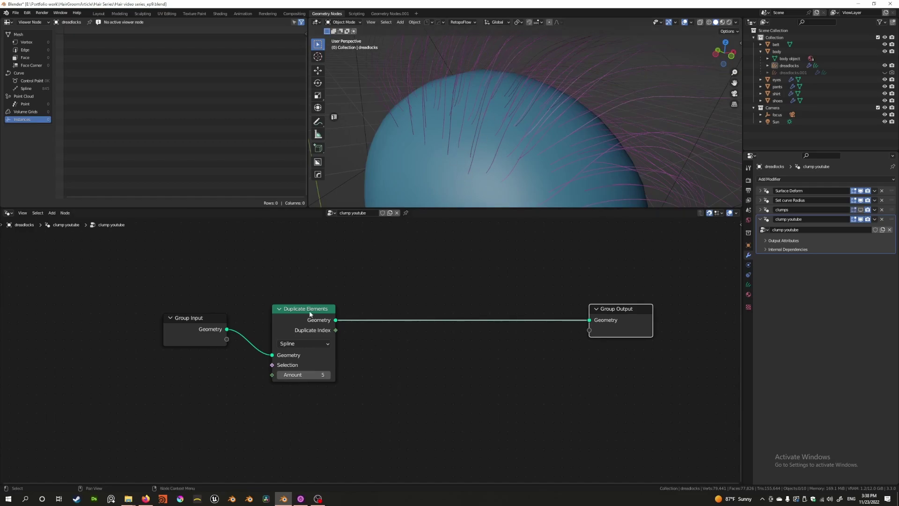
pyautogui.moveTo(299, 320); pyautogui.dragTo(292, 316)
pyautogui.moveTo(395, 360); pyautogui.dragTo(367, 363, button='middle')
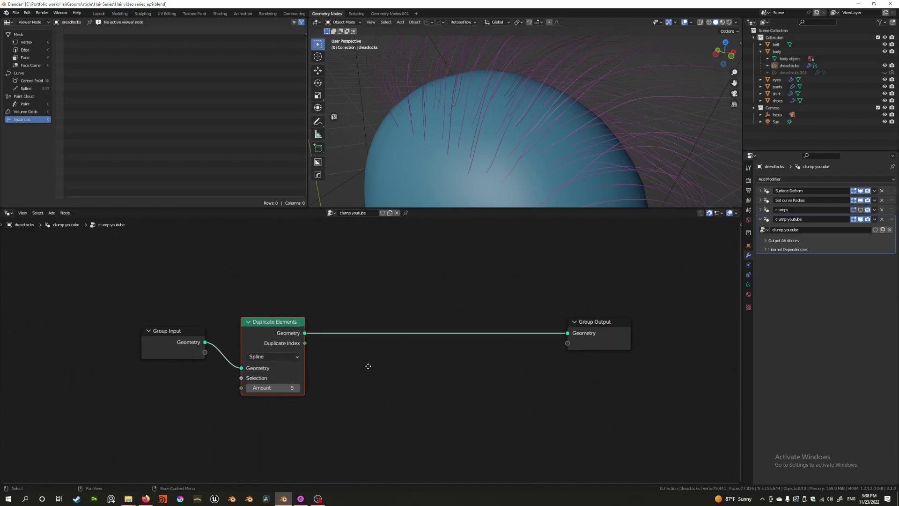
pyautogui.moveTo(434, 134); pyautogui.dragTo(449, 166, button='middle')
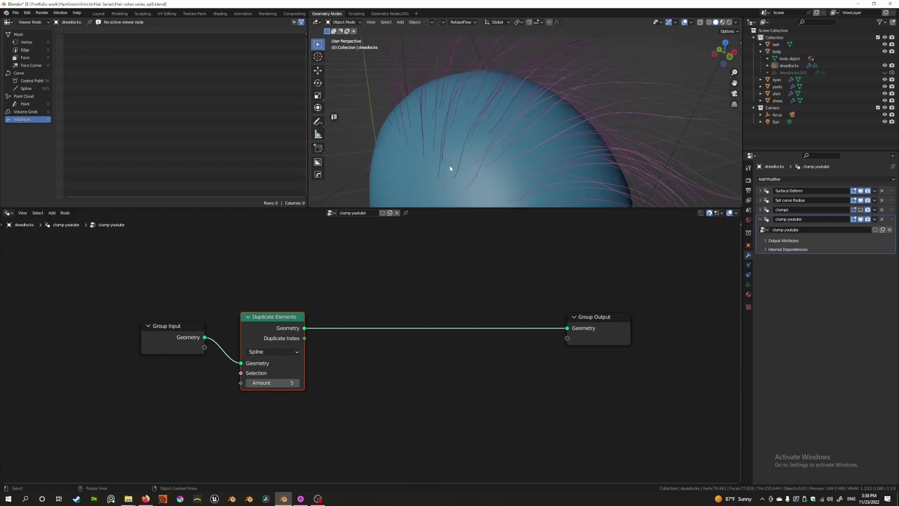
pyautogui.moveTo(603, 319); pyautogui.dragTo(672, 323)
pyautogui.hotkey('ctrl', 'space')
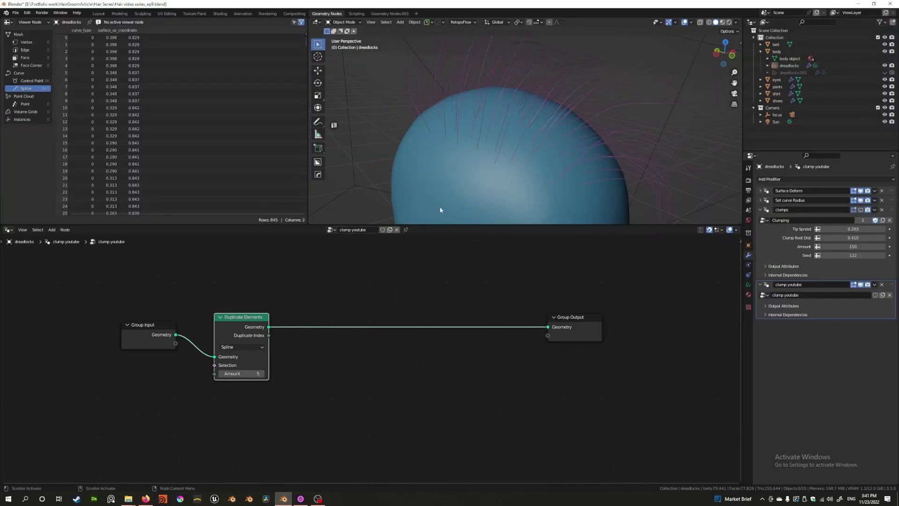
# Insert a Set Position node between Duplicate Elements and Group Output, and line up Group Output with it.
pyautogui.moveTo(290, 300); pyautogui.dragTo(286, 313, button='middle')
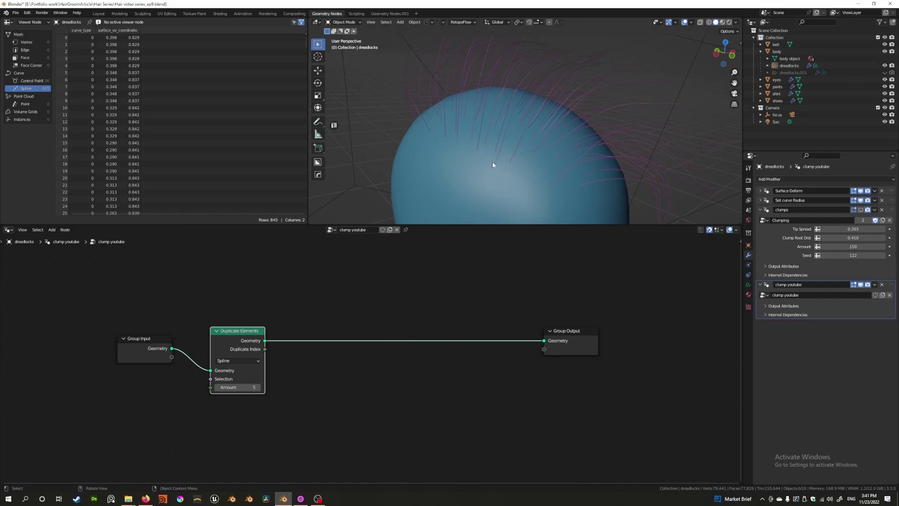
pyautogui.click(313, 378)
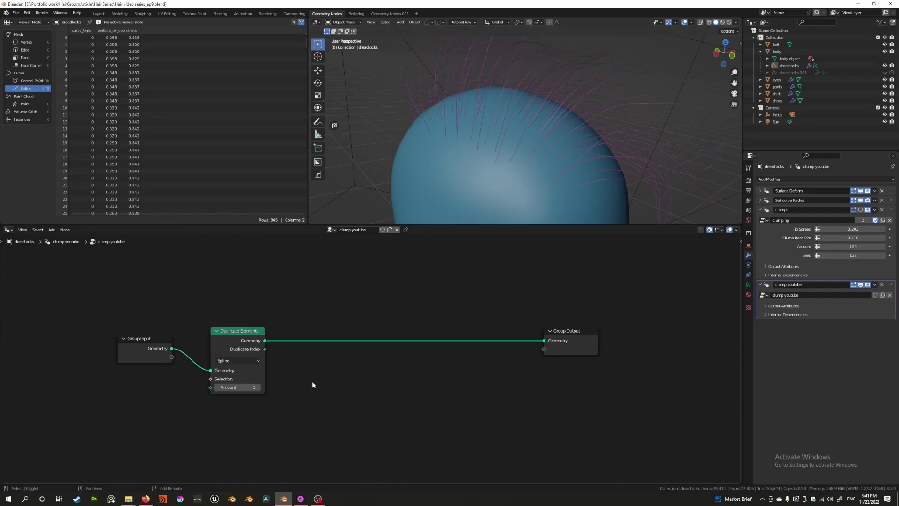
pyautogui.hotkey('shift', 'a')
pyautogui.click(293, 339)
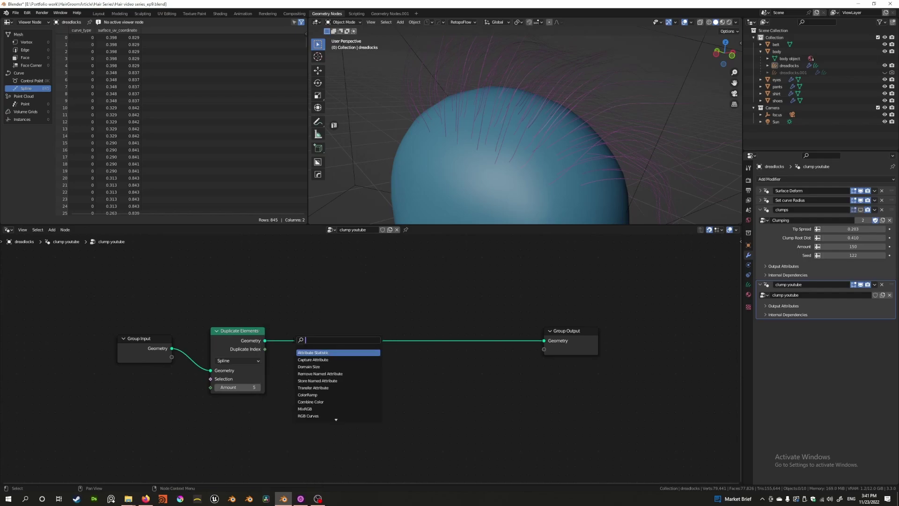
pyautogui.write('set')
pyautogui.press('Down')
pyautogui.press('Down')
pyautogui.press('Down')
pyautogui.press('Up')
pyautogui.press('Return')
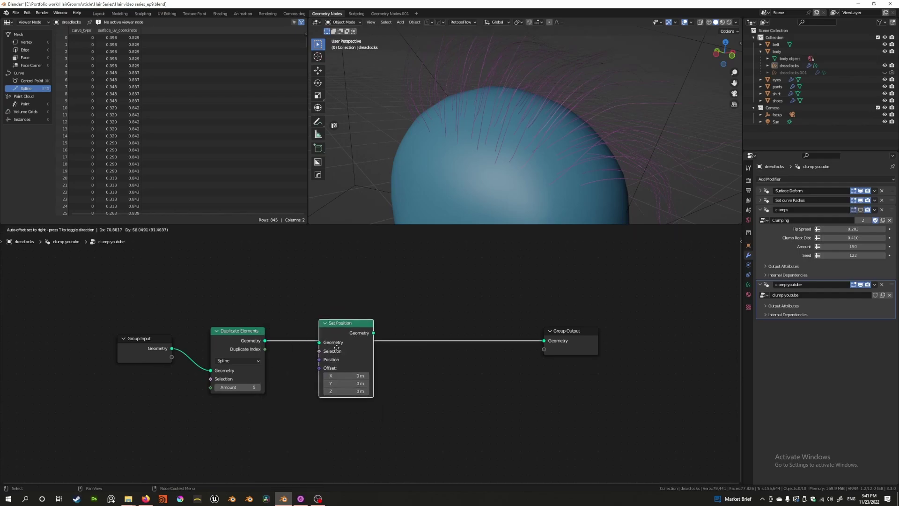
pyautogui.click(363, 375)
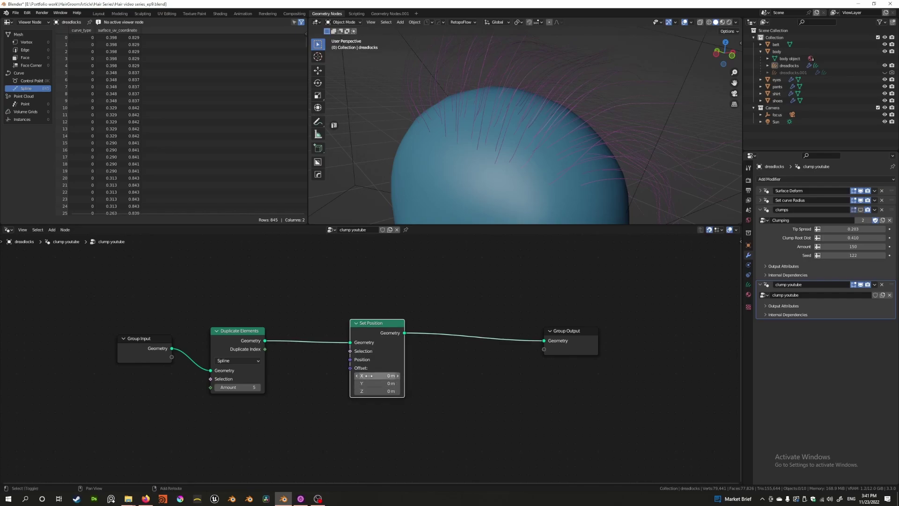
pyautogui.moveTo(363, 376)
pyautogui.keyDown('shift'); pyautogui.mouseDown()
pyautogui.moveTo(388, 376)
pyautogui.moveTo(360, 376)
pyautogui.moveTo(369, 375)
pyautogui.mouseUp(); pyautogui.keyUp('shift')
pyautogui.moveTo(567, 340); pyautogui.dragTo(576, 333)
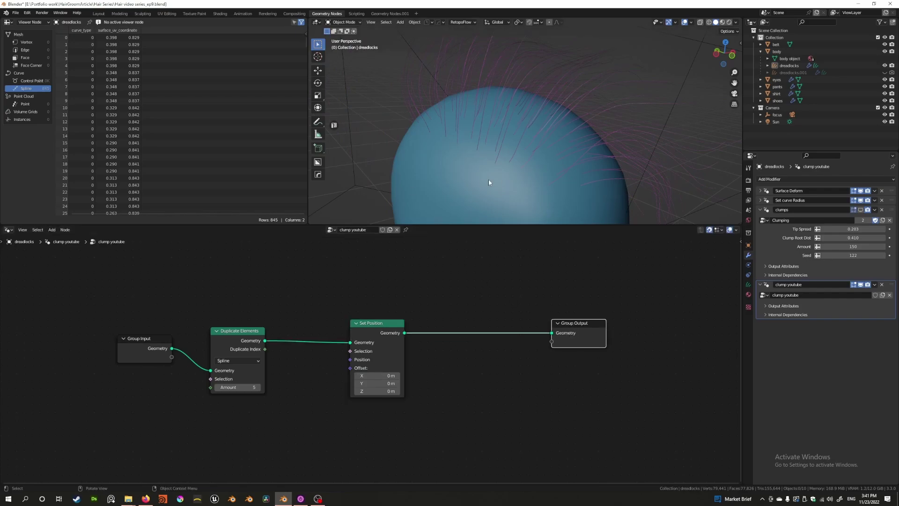
# Add a Random Value node below Duplicate Elements.
pyautogui.moveTo(488, 179); pyautogui.dragTo(436, 163, button='middle')
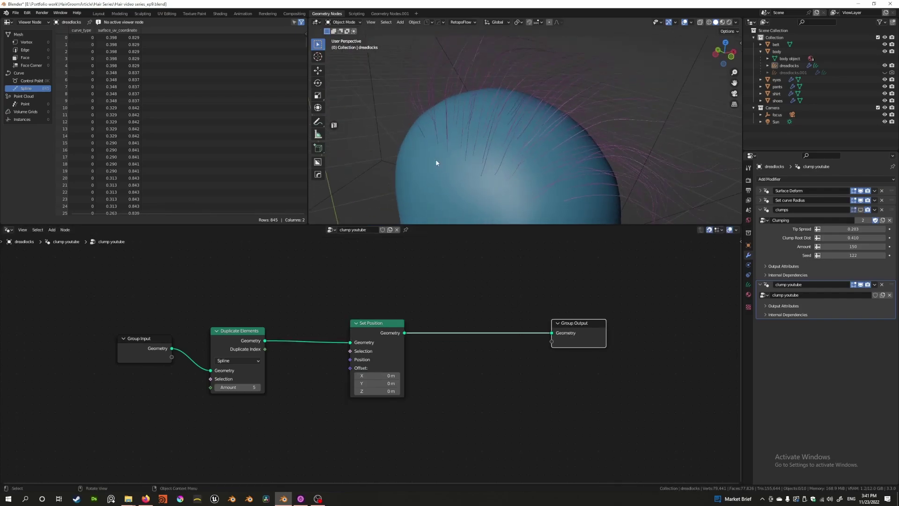
pyautogui.click(366, 329)
pyautogui.moveTo(368, 361); pyautogui.dragTo(409, 334, button='middle')
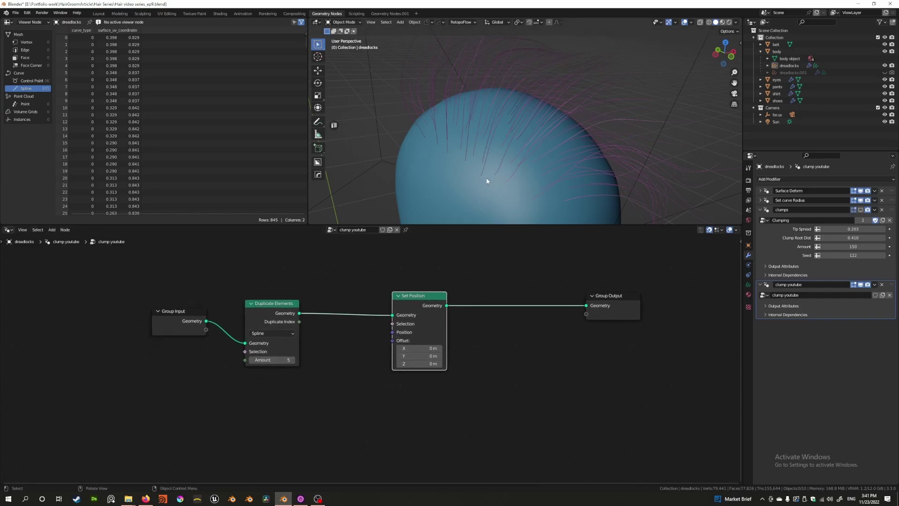
pyautogui.moveTo(319, 378); pyautogui.dragTo(358, 371, button='middle')
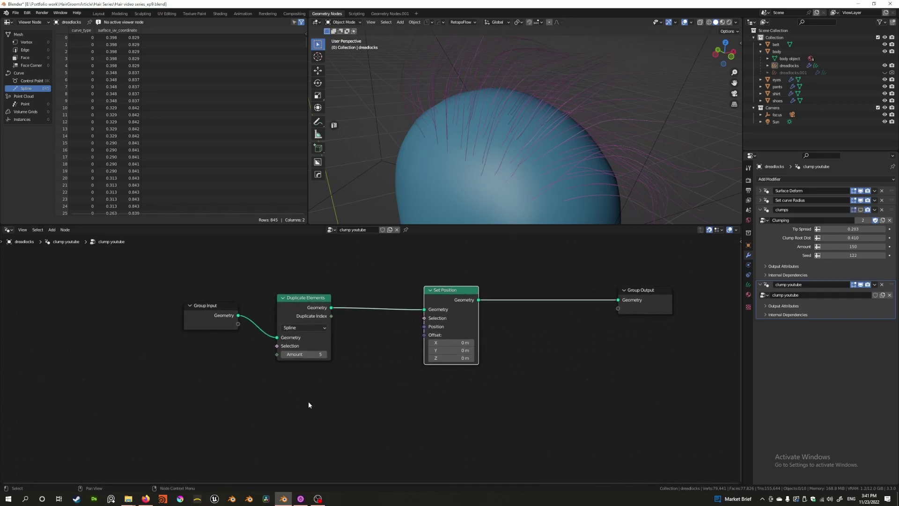
pyautogui.click(329, 397)
pyautogui.hotkey('shift', 'a')
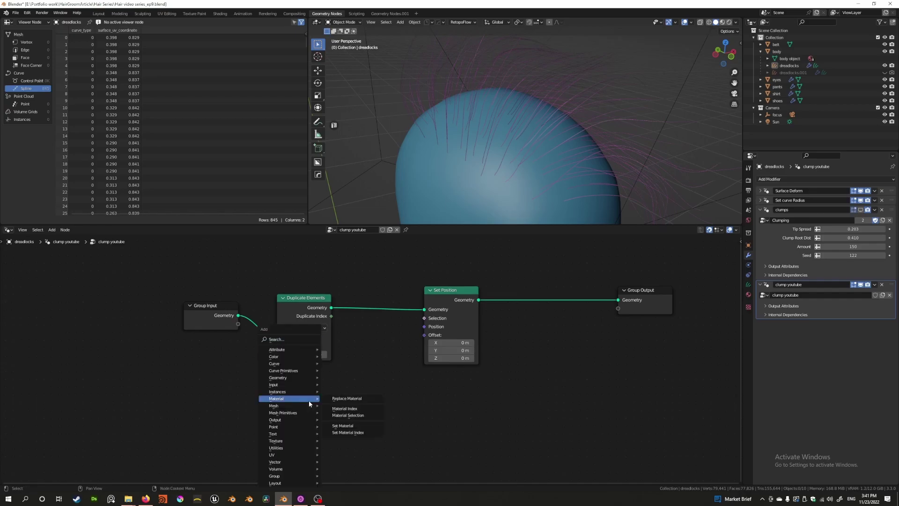
pyautogui.click(283, 338)
pyautogui.write('rand')
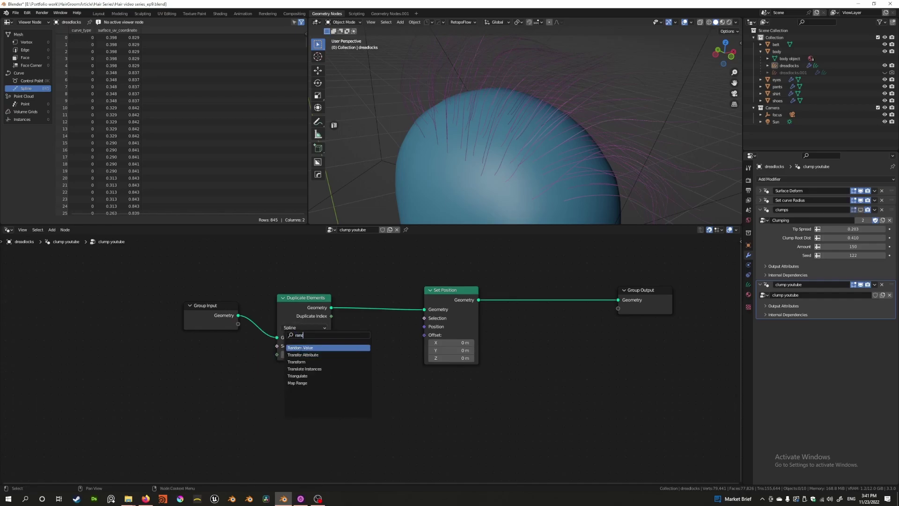
pyautogui.press('Return')
pyautogui.click(291, 407)
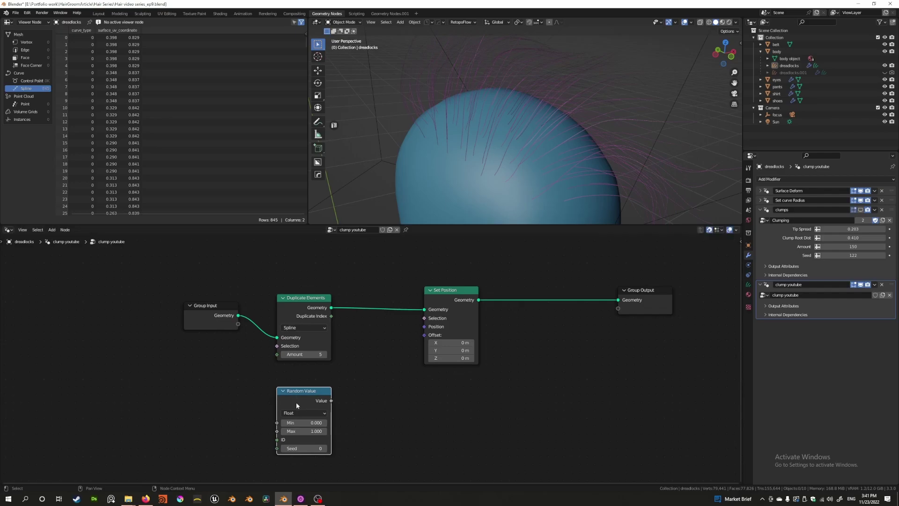
# Keep Random Value on the Float type and connect its Value output to the Offset input of Set Position.
pyautogui.click(305, 414)
pyautogui.click(305, 415)
pyautogui.click(296, 448)
pyautogui.press('Return')
pyautogui.moveTo(317, 401)
pyautogui.mouseDown()
pyautogui.moveTo(301, 399)
pyautogui.moveTo(318, 408)
pyautogui.mouseUp()
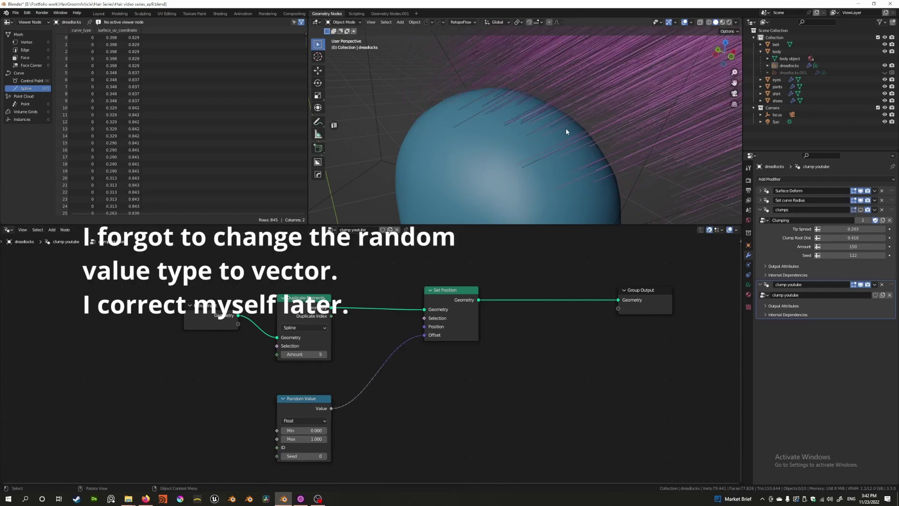
# Set the Max of the Random Value node to 0.020.
pyautogui.scroll(-10, 565, 131)
pyautogui.moveTo(566, 133)
pyautogui.mouseDown(button='middle')
pyautogui.moveTo(663, 79)
pyautogui.moveTo(629, 91)
pyautogui.moveTo(510, 189)
pyautogui.moveTo(489, 181)
pyautogui.moveTo(503, 176)
pyautogui.mouseUp(button='middle')
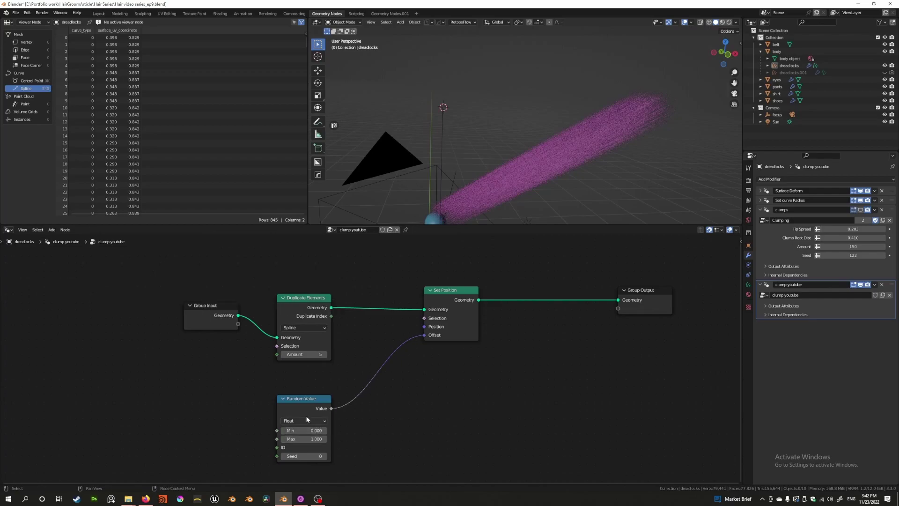
pyautogui.moveTo(299, 409)
pyautogui.mouseDown()
pyautogui.moveTo(281, 408)
pyautogui.moveTo(300, 409)
pyautogui.mouseUp()
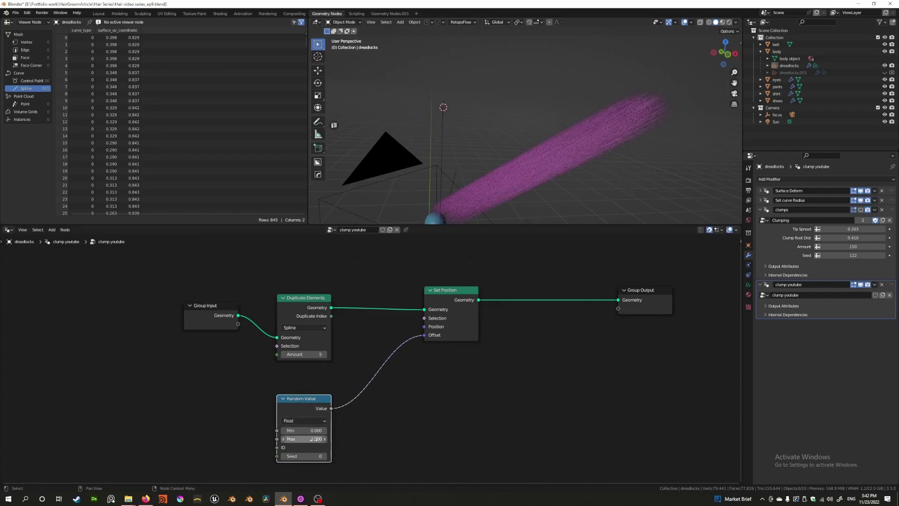
pyautogui.keyDown('shift'); pyautogui.moveTo(315, 439); pyautogui.dragTo(264, 439); pyautogui.keyUp('shift')
# Examine from several angles and distances how the random offset displaces the hair strands on the head.
pyautogui.moveTo(492, 196); pyautogui.dragTo(522, 201, button='middle')
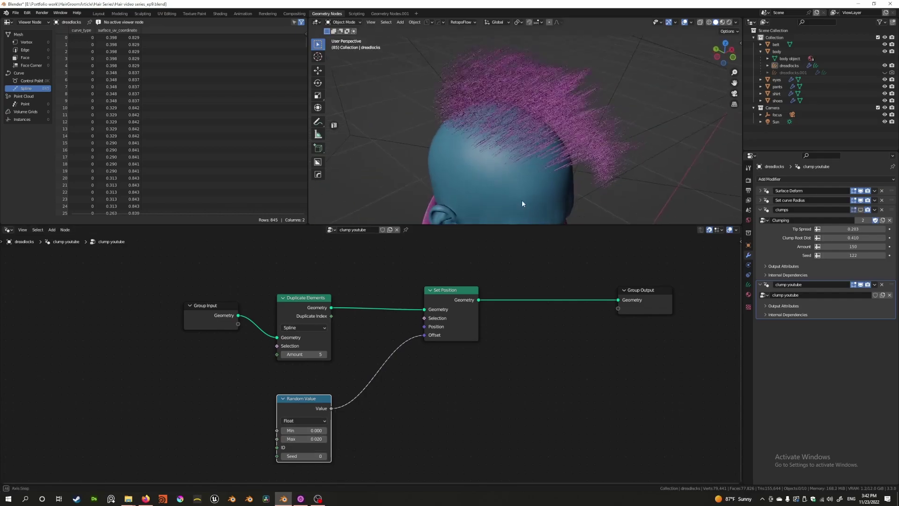
pyautogui.scroll(5, 518, 181)
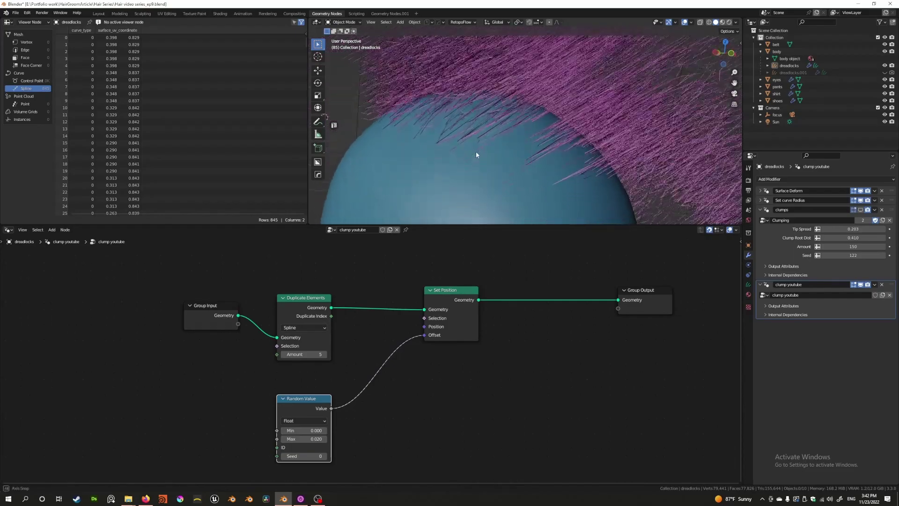
pyautogui.scroll(-3, 476, 155)
pyautogui.moveTo(494, 147); pyautogui.dragTo(634, 117, button='middle')
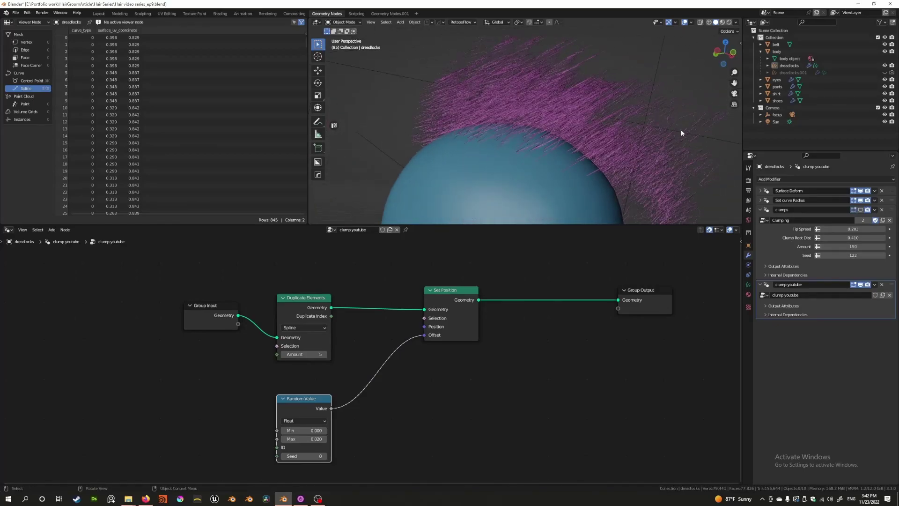
pyautogui.scroll(5, 681, 129)
pyautogui.moveTo(422, 125); pyautogui.dragTo(449, 182, button='middle')
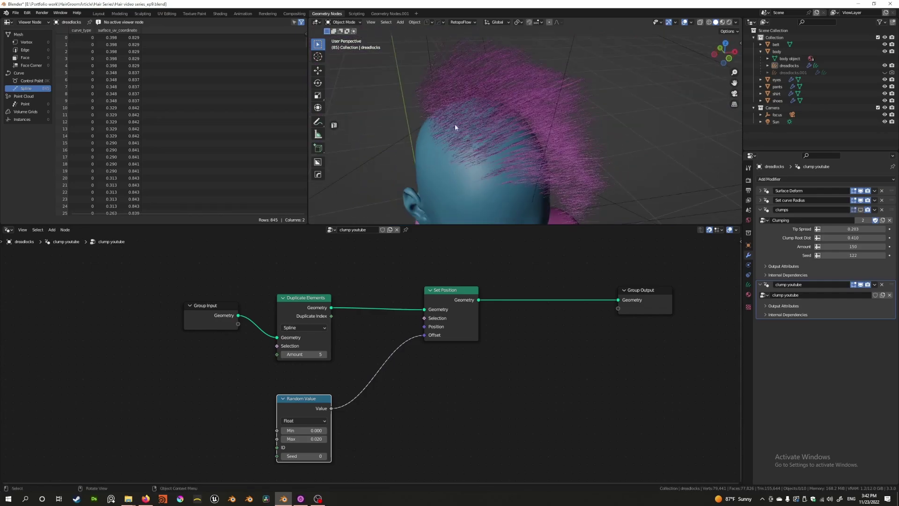
pyautogui.moveTo(487, 146); pyautogui.dragTo(503, 108, button='middle')
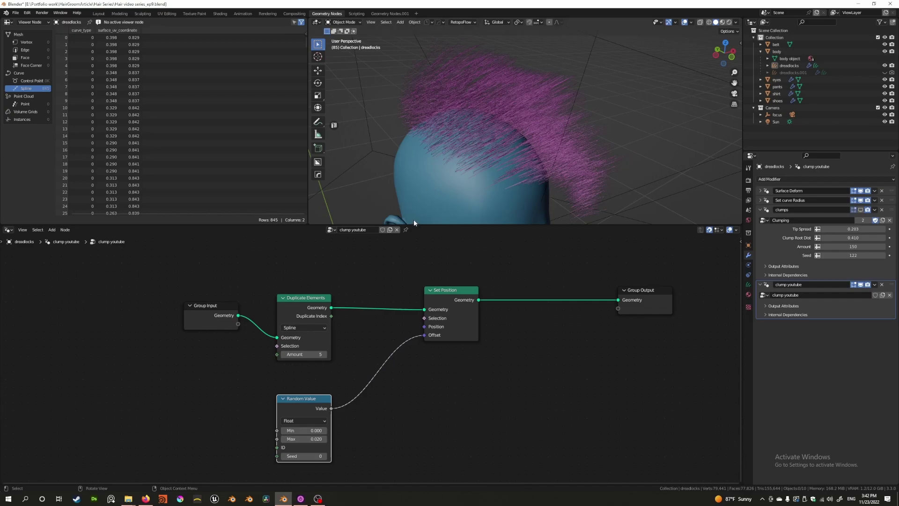
# Spread out Set Position and Group Input around Duplicate Elements, and cut the link from Random Value to Offset.
pyautogui.moveTo(444, 300); pyautogui.dragTo(514, 300)
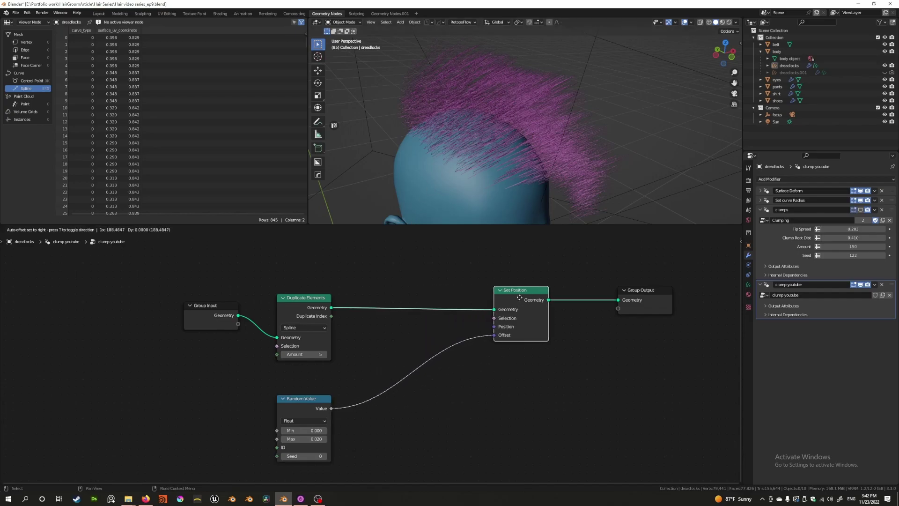
pyautogui.press('shift')
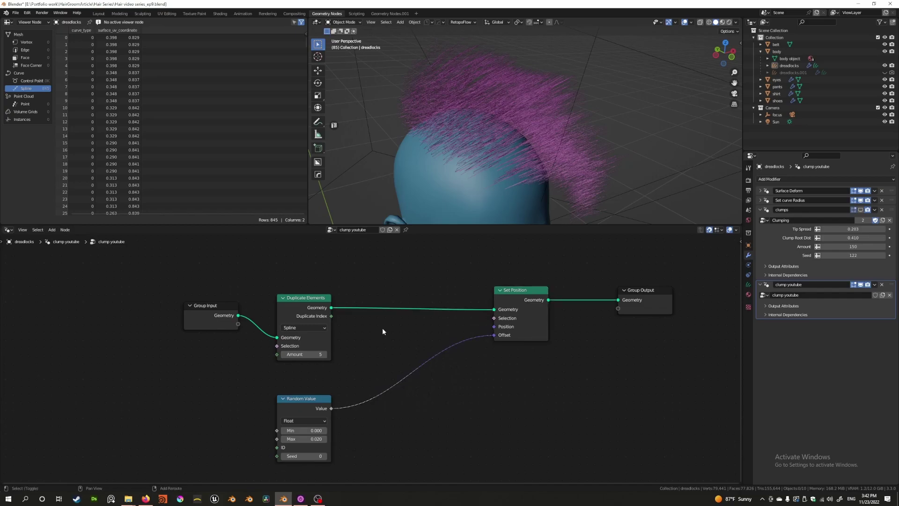
pyautogui.moveTo(377, 341); pyautogui.dragTo(472, 335, button='middle')
pyautogui.moveTo(298, 309); pyautogui.dragTo(237, 316)
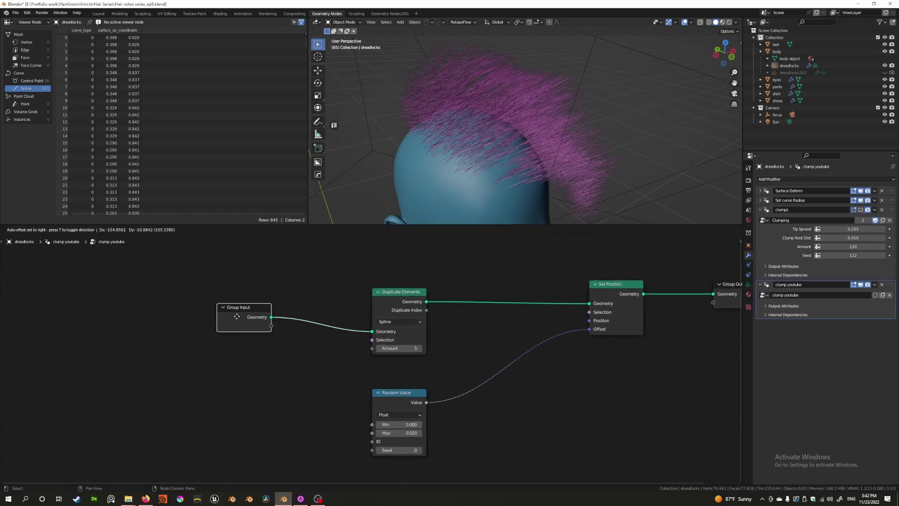
pyautogui.keyDown('ctrl'); pyautogui.moveTo(392, 351); pyautogui.dragTo(436, 399, button='right'); pyautogui.keyUp('ctrl')
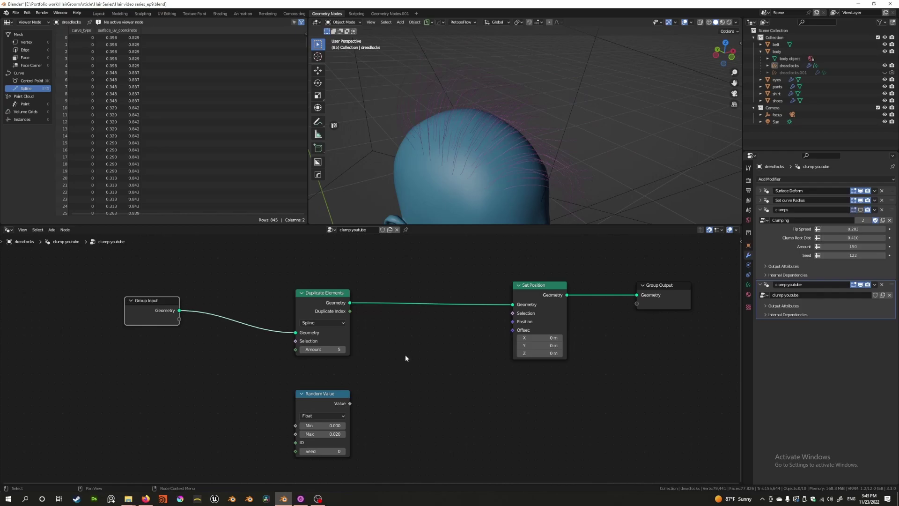
# Insert a Capture Attribute node between Duplicate Elements and Set Position, and move Set Position closer to Group Output.
pyautogui.click(405, 355)
pyautogui.hotkey('shift', 'a')
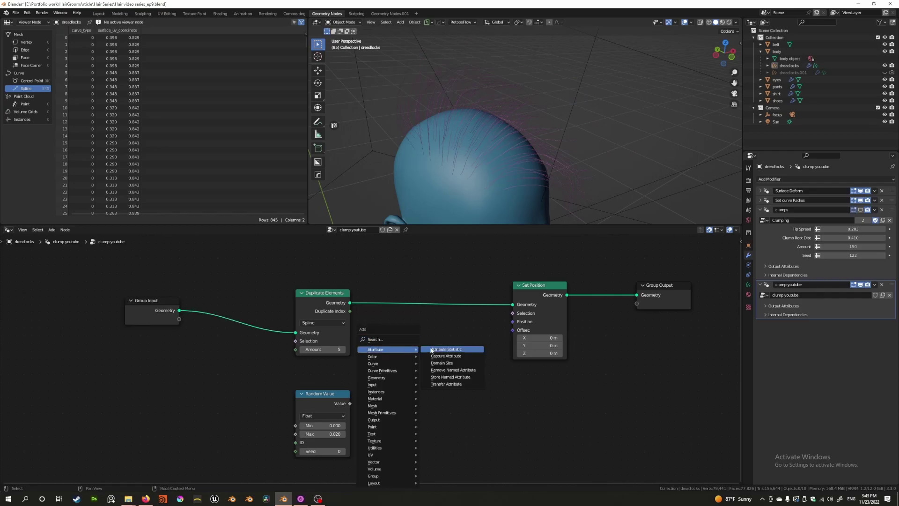
pyautogui.click(445, 356)
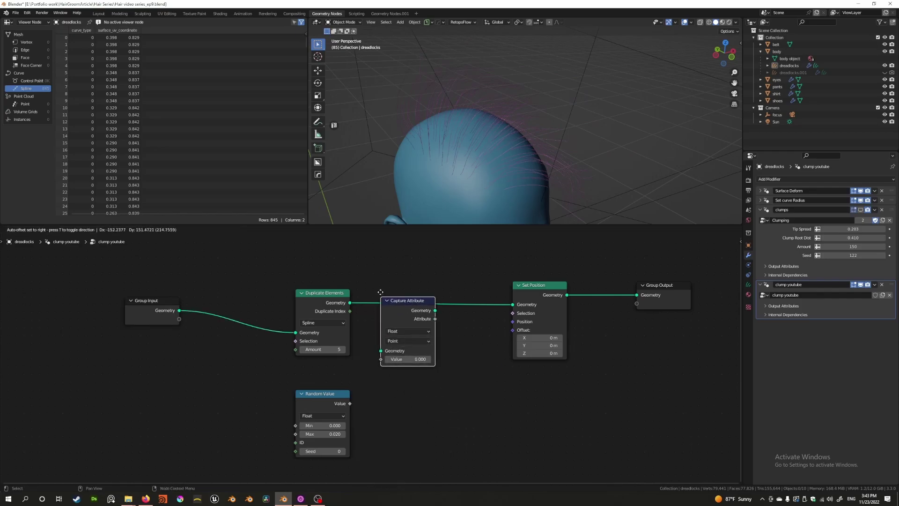
pyautogui.click(384, 306)
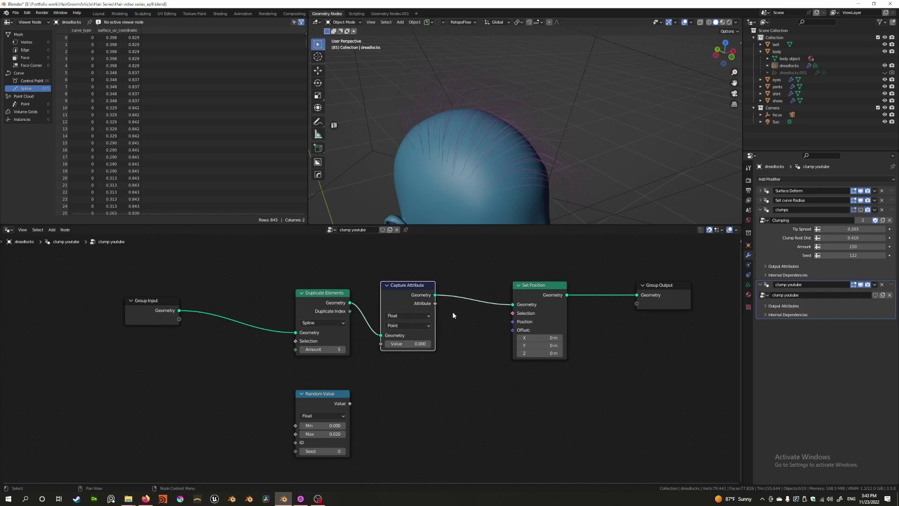
pyautogui.moveTo(553, 288); pyautogui.dragTo(607, 288)
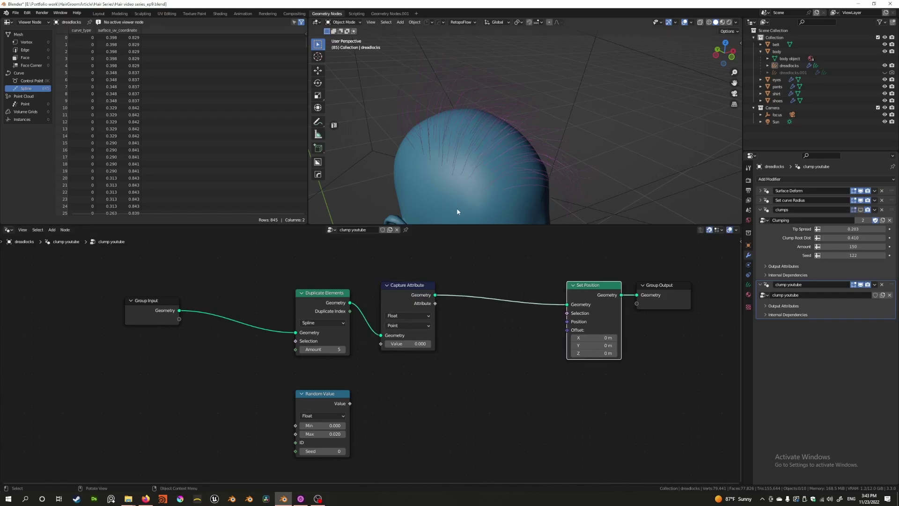
# Set Capture Attribute to the Vector data type and Spline domain, and move it slightly away from Duplicate Elements.
pyautogui.moveTo(459, 209); pyautogui.dragTo(433, 164, button='middle')
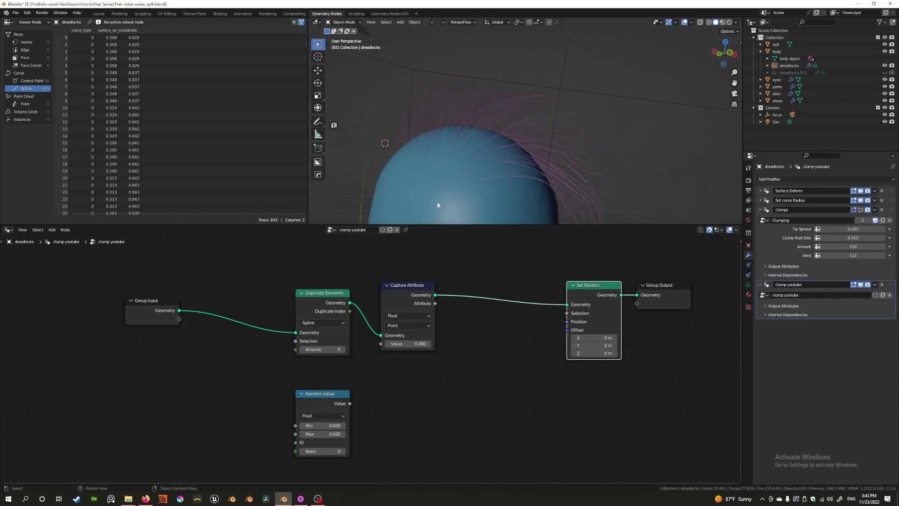
pyautogui.click(406, 315)
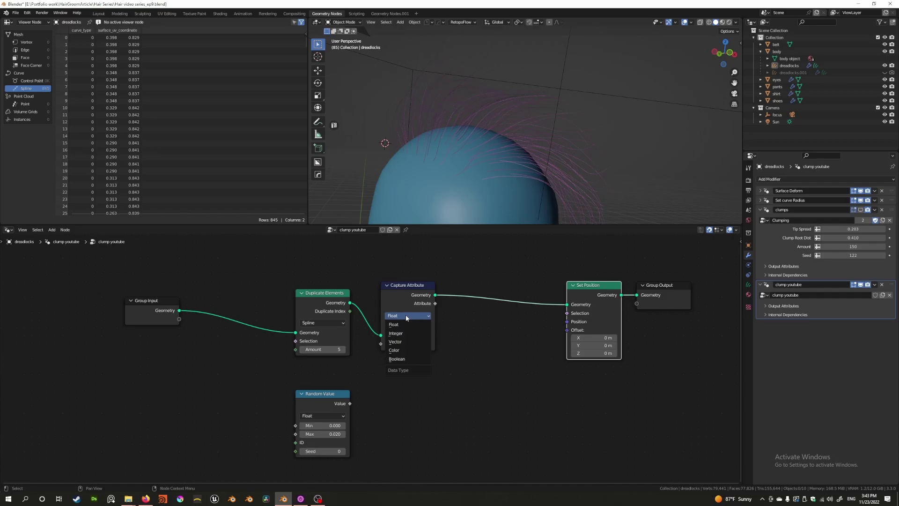
pyautogui.click(409, 345)
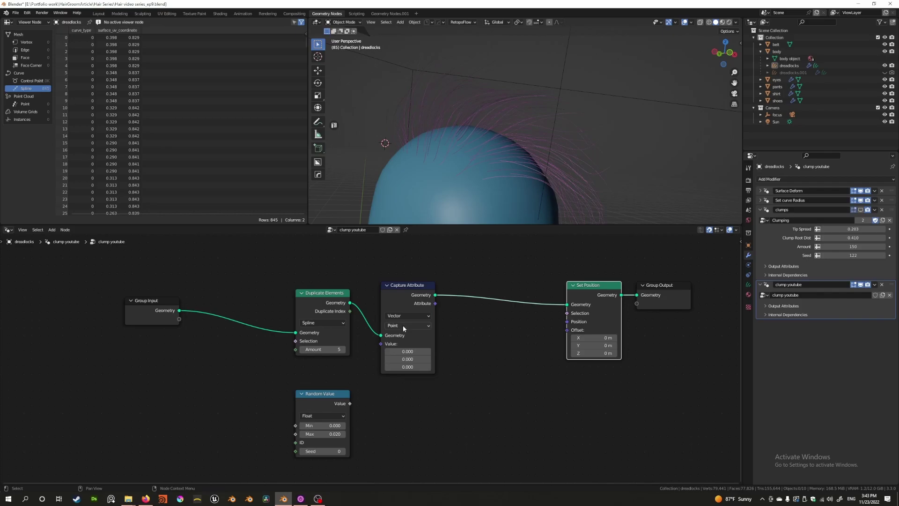
pyautogui.click(404, 326)
pyautogui.click(398, 368)
pyautogui.moveTo(400, 291); pyautogui.dragTo(423, 291)
# Connect Random Value to Capture Attribute's Value input and its Attribute output to Set Position's Offset.
pyautogui.moveTo(350, 404); pyautogui.dragTo(406, 345)
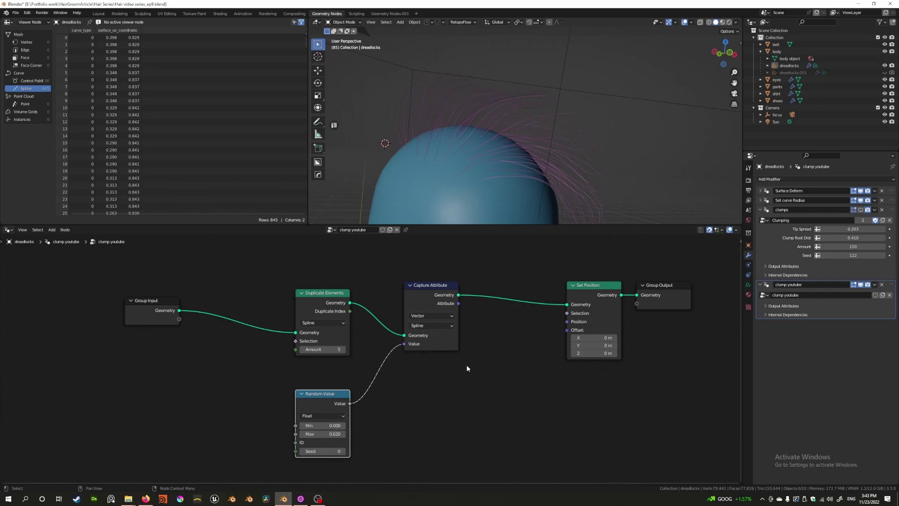
pyautogui.moveTo(496, 355); pyautogui.dragTo(481, 360, button='middle')
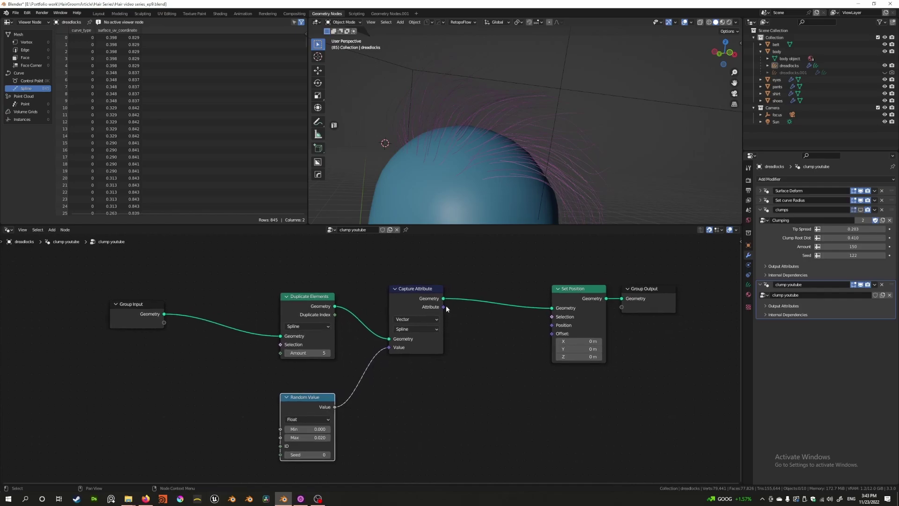
pyautogui.moveTo(442, 307); pyautogui.dragTo(560, 332)
# Set the Duplicate Elements amount to 11 and the Random Value Min to -0.020.
pyautogui.moveTo(451, 160); pyautogui.dragTo(516, 183, button='middle')
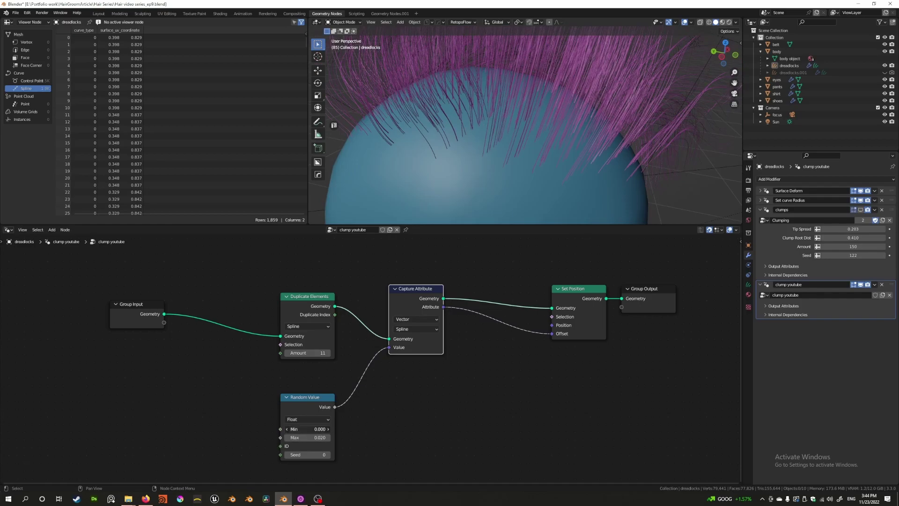
pyautogui.moveTo(421, 215); pyautogui.dragTo(405, 217, button='middle')
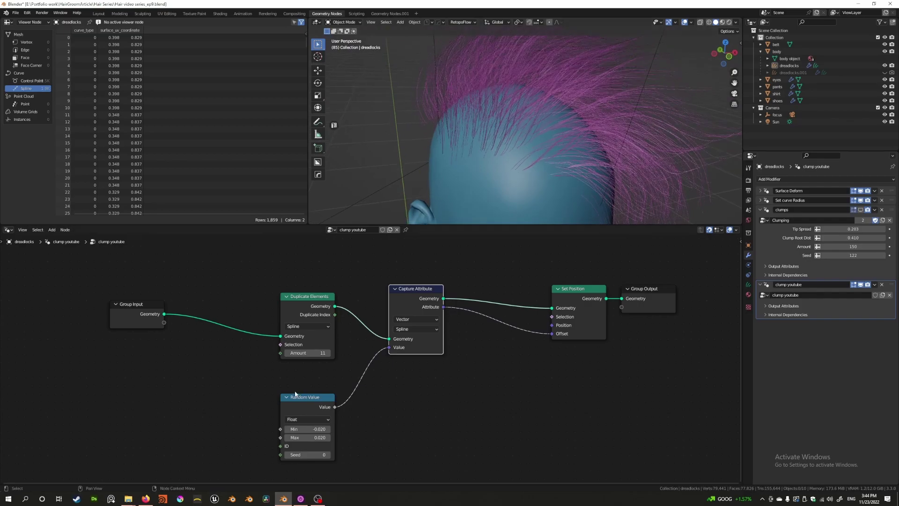
# Expose Random Value's Max as a group input and move the Group Input node farther from the other nodes.
pyautogui.click(234, 370)
pyautogui.moveTo(169, 331); pyautogui.dragTo(206, 320, button='middle')
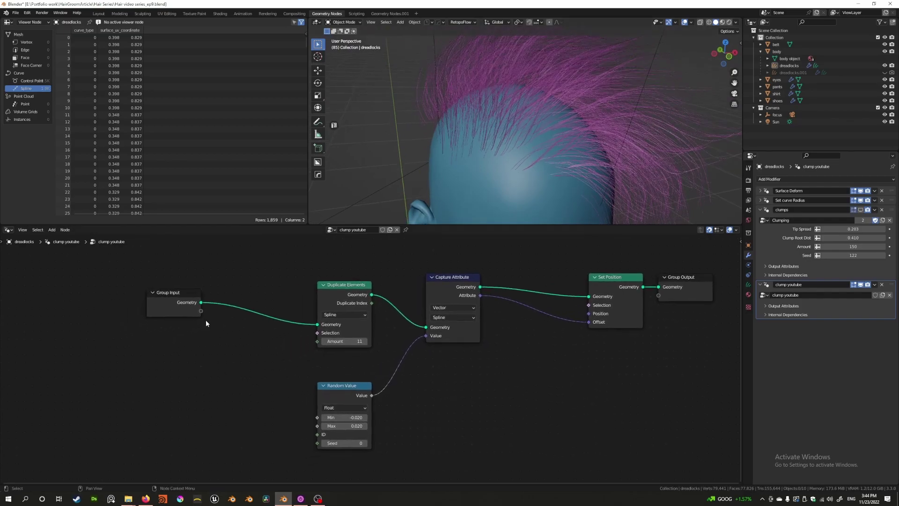
pyautogui.moveTo(174, 304); pyautogui.dragTo(317, 426)
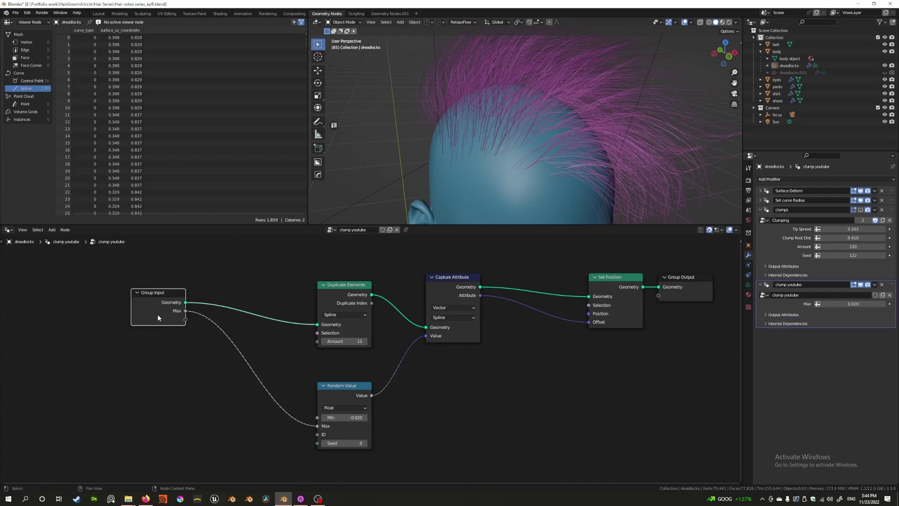
pyautogui.moveTo(158, 316); pyautogui.dragTo(127, 316)
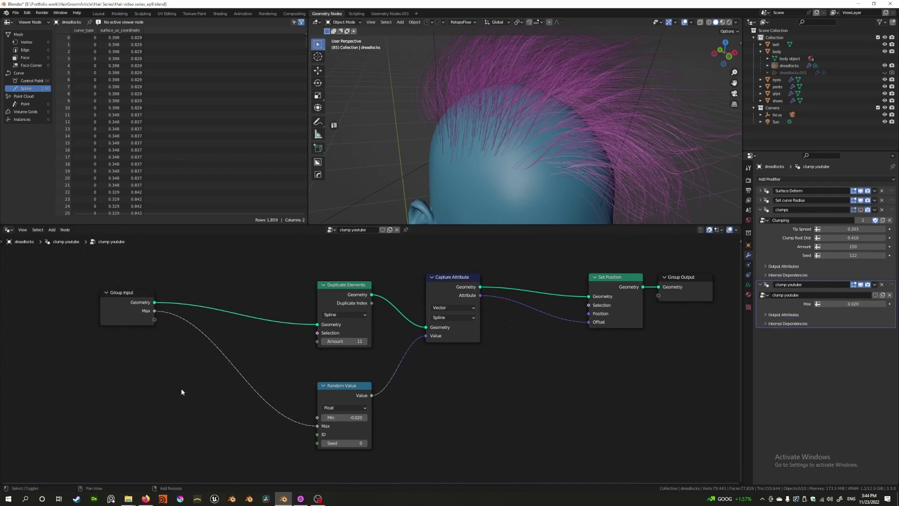
# Add a Math node set to Multiply with a second value of -1, placed between Group Input and Random Value.
pyautogui.hotkey('shift', 'a')
pyautogui.click(165, 338)
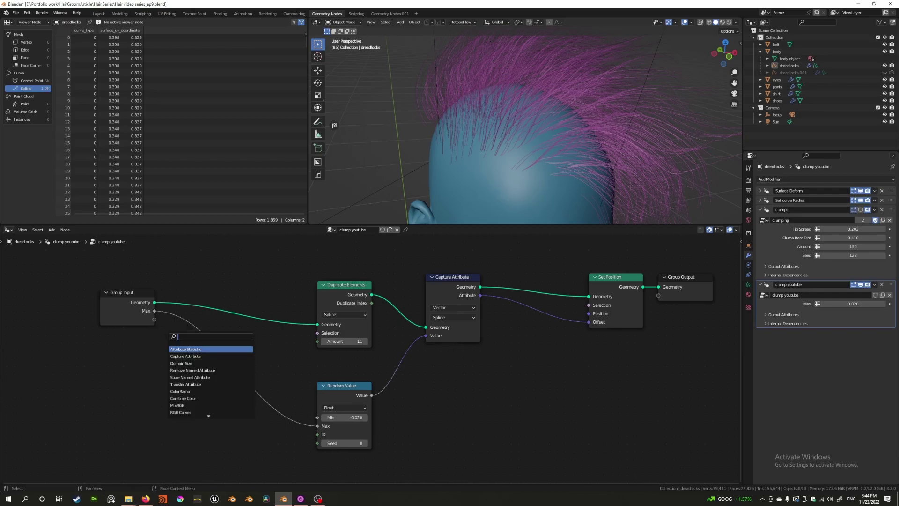
pyautogui.write('math')
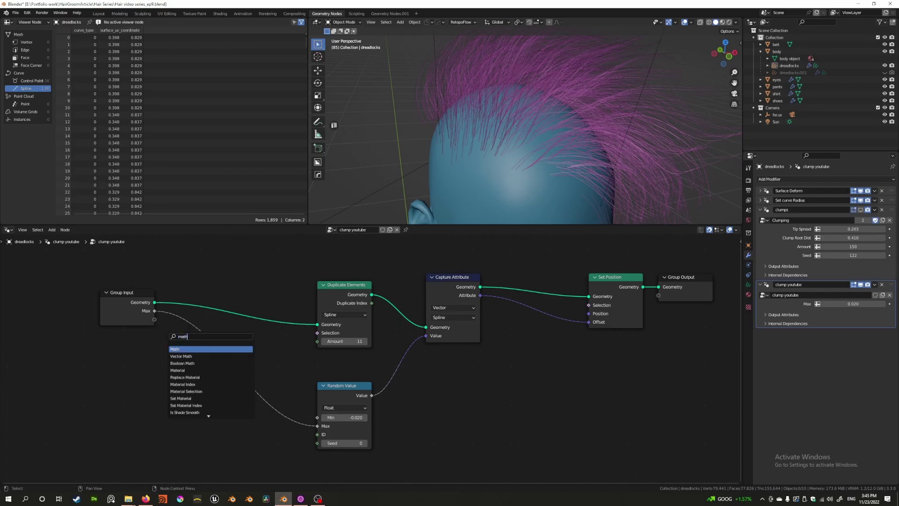
pyautogui.press('Return')
pyautogui.click(175, 384)
pyautogui.click(173, 399)
pyautogui.click(170, 317)
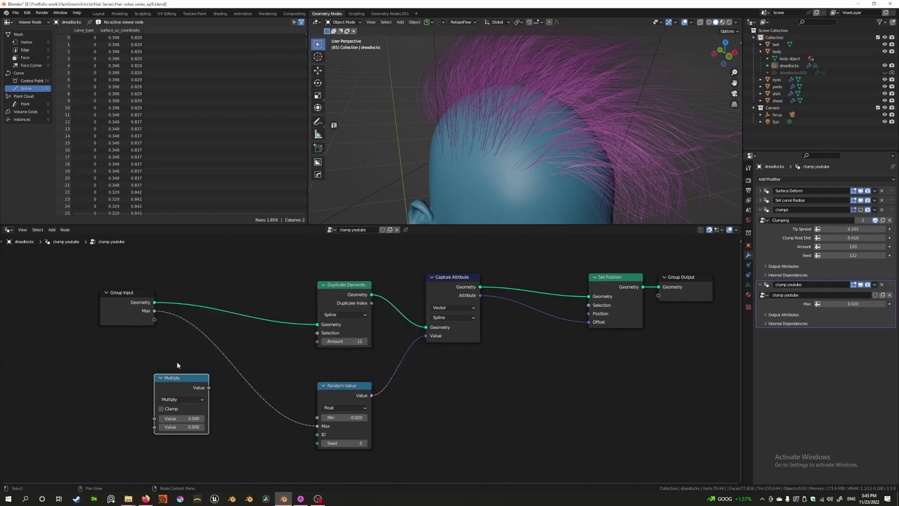
pyautogui.click(178, 425)
pyautogui.write('-1')
pyautogui.press('Return')
pyautogui.moveTo(170, 378); pyautogui.dragTo(194, 378)
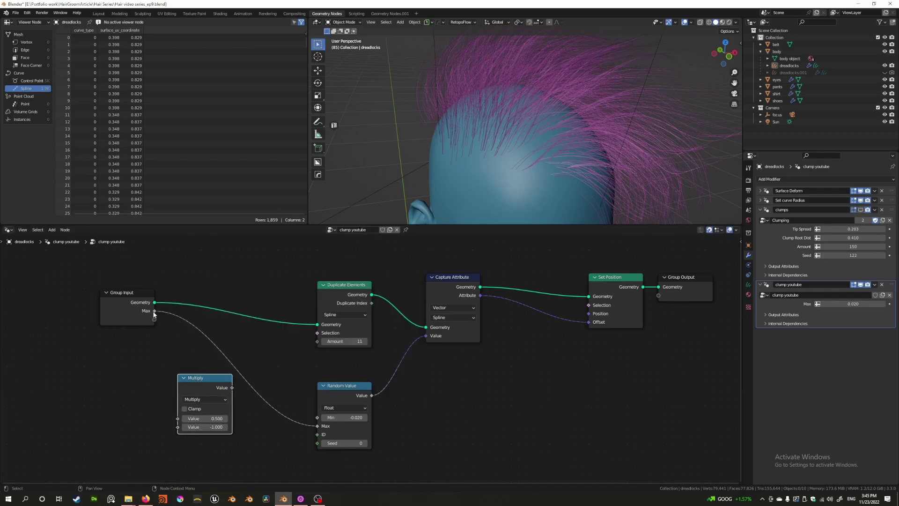
# Connect Group Input's Max through Multiply to Random Value's Min, and tidy the Multiply node's position and the Max link's route.
pyautogui.moveTo(154, 311); pyautogui.dragTo(177, 418)
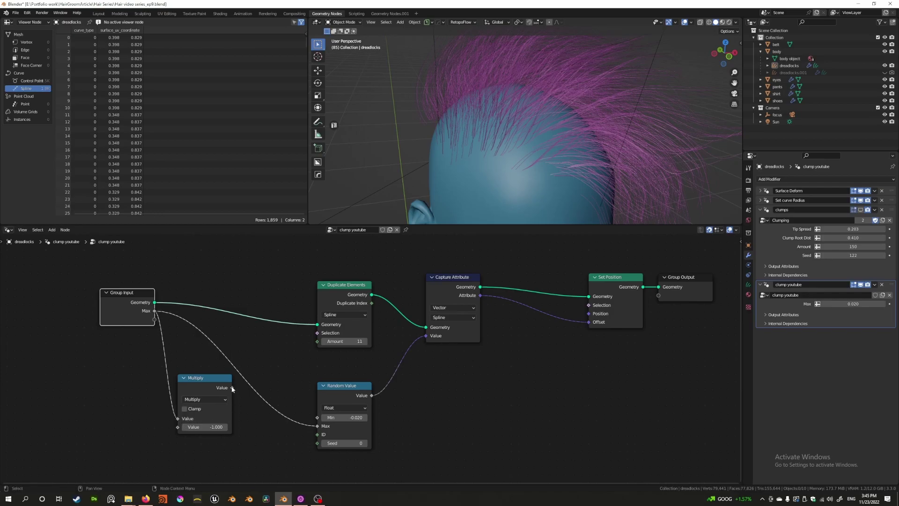
pyautogui.moveTo(231, 388); pyautogui.dragTo(318, 417)
pyautogui.moveTo(194, 387); pyautogui.dragTo(209, 405)
pyautogui.click(232, 366)
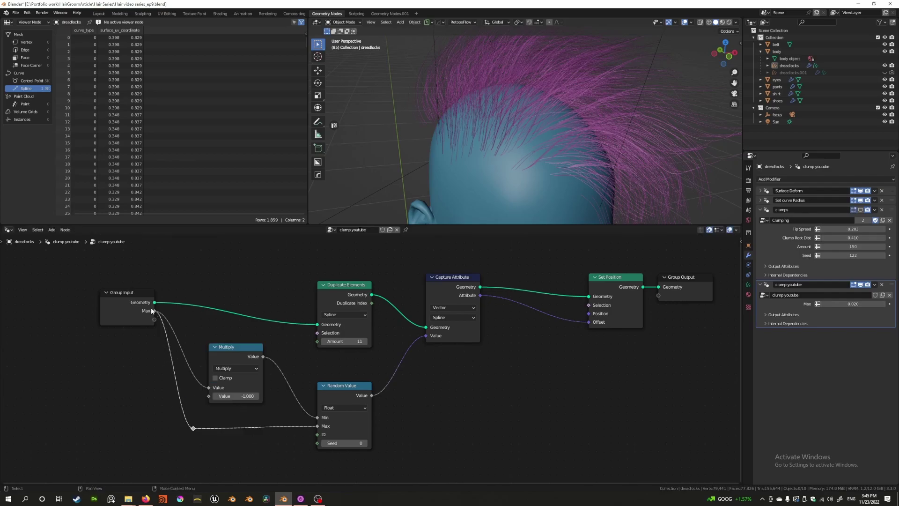
# Set the clump youtube modifier's Max value to 1.
pyautogui.moveTo(156, 313)
pyautogui.click(861, 305)
pyautogui.write('1')
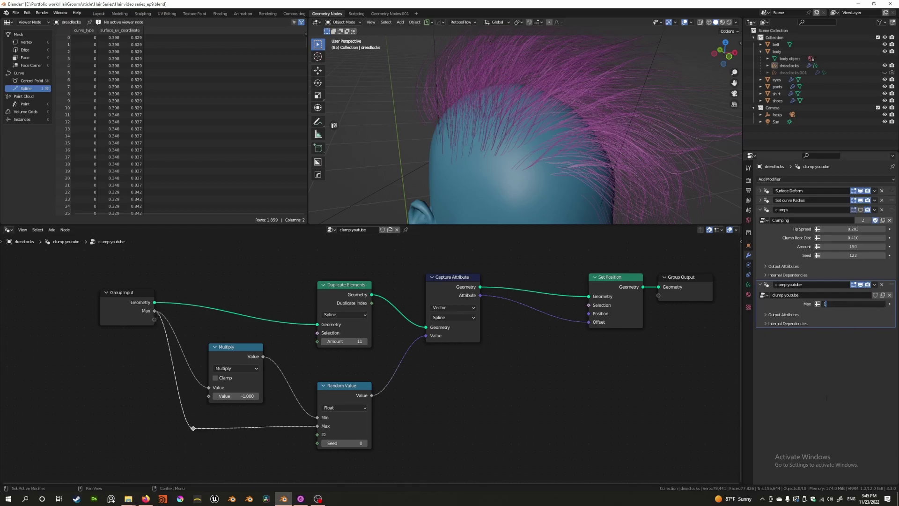
pyautogui.press('Return')
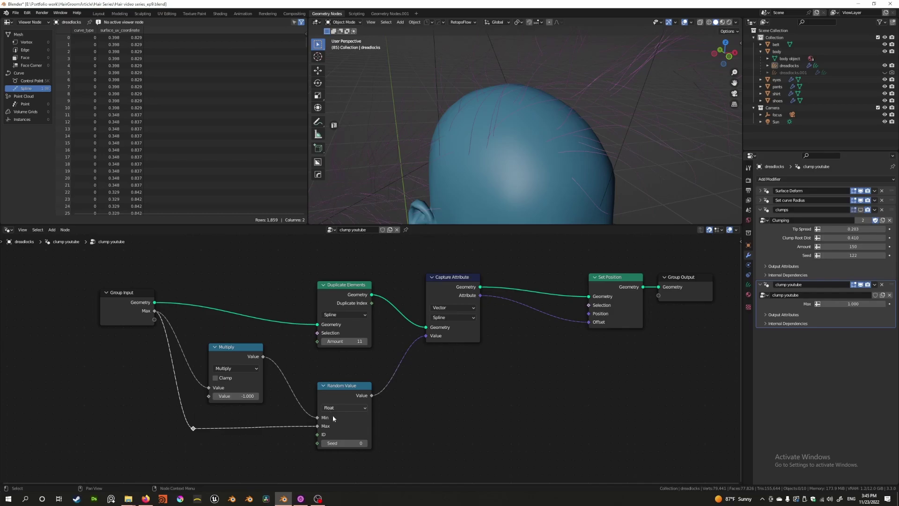
# Set the clump youtube modifier's Max value to 0.001 and view the strands up close.
pyautogui.click(842, 305)
pyautogui.write('0')
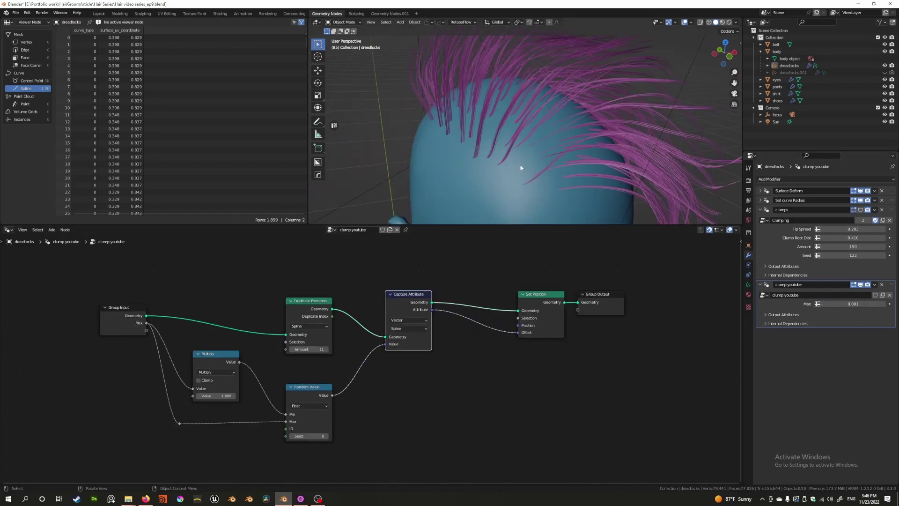
pyautogui.moveTo(519, 167); pyautogui.dragTo(454, 209, button='middle')
pyautogui.scroll(3, 454, 208)
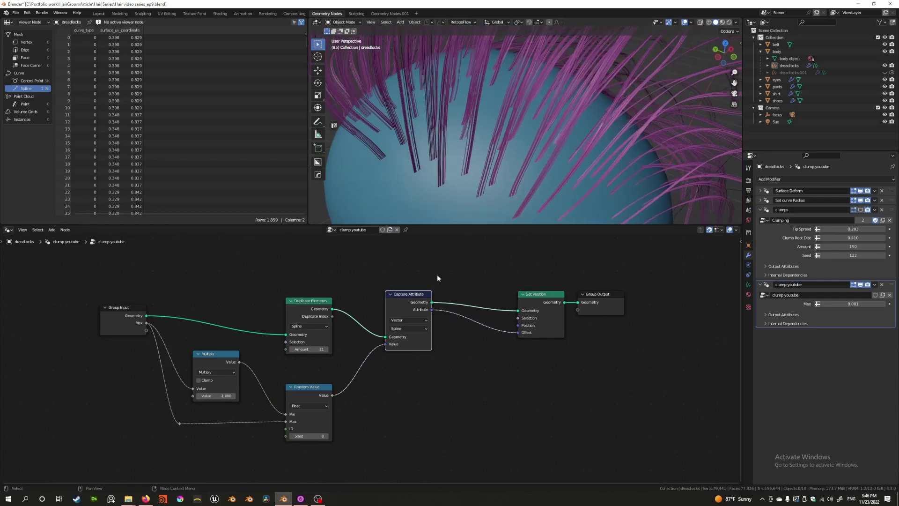
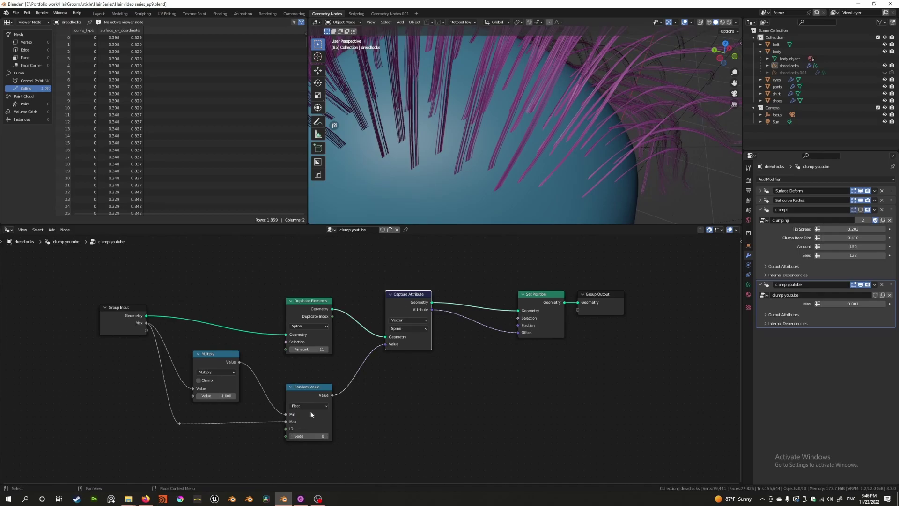
# Switch Random Value to Vector and reconnect Multiply to Min, the rerouted input to Max, and its output to Capture Attribute's Value.
pyautogui.click(300, 428)
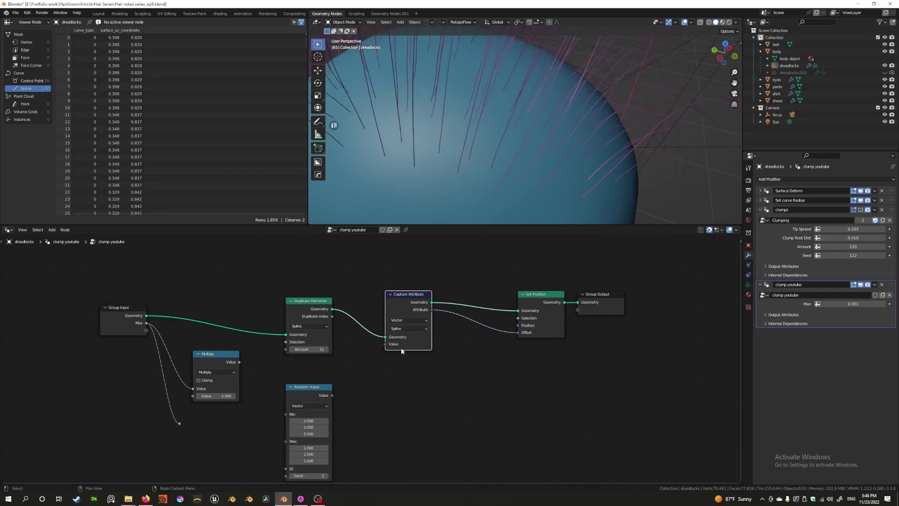
pyautogui.moveTo(371, 274); pyautogui.dragTo(365, 268, button='middle')
pyautogui.moveTo(291, 362); pyautogui.dragTo(336, 336, button='middle')
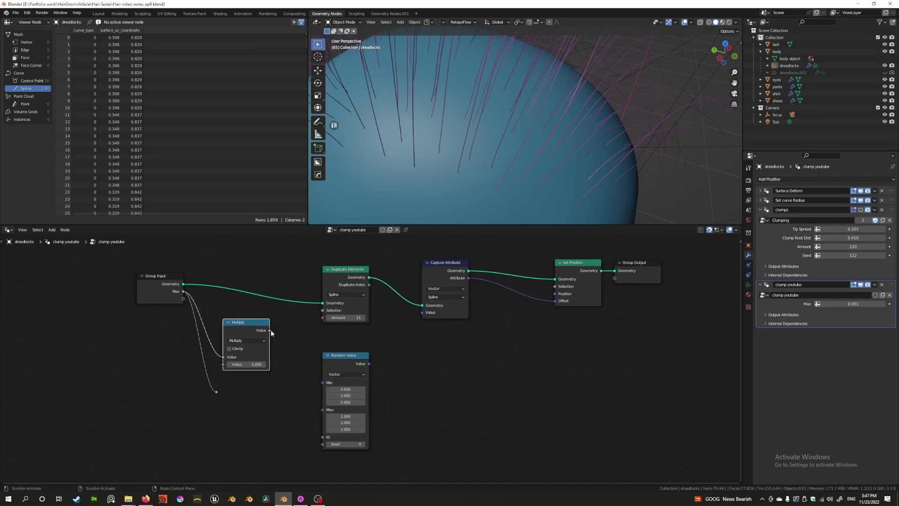
pyautogui.moveTo(271, 332); pyautogui.dragTo(322, 382)
pyautogui.moveTo(216, 391); pyautogui.dragTo(322, 391)
pyautogui.moveTo(369, 364); pyautogui.dragTo(407, 341)
# Increase the Duplicate Elements amount to 21 and inspect the denser clumps on the head.
pyautogui.moveTo(421, 206); pyautogui.dragTo(452, 147, button='middle')
pyautogui.scroll(4, 431, 196)
pyautogui.moveTo(355, 318); pyautogui.dragTo(402, 317)
pyautogui.scroll(-3, 480, 146)
pyautogui.moveTo(480, 145); pyautogui.dragTo(393, 225, button='middle')
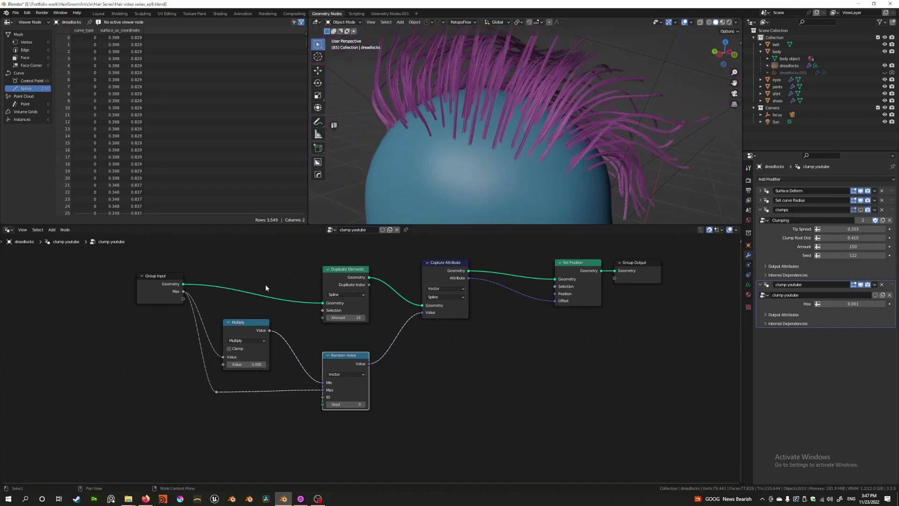
# Raise the clump youtube modifier's Max value to 0.020 and check the hair spread.
pyautogui.click(245, 332)
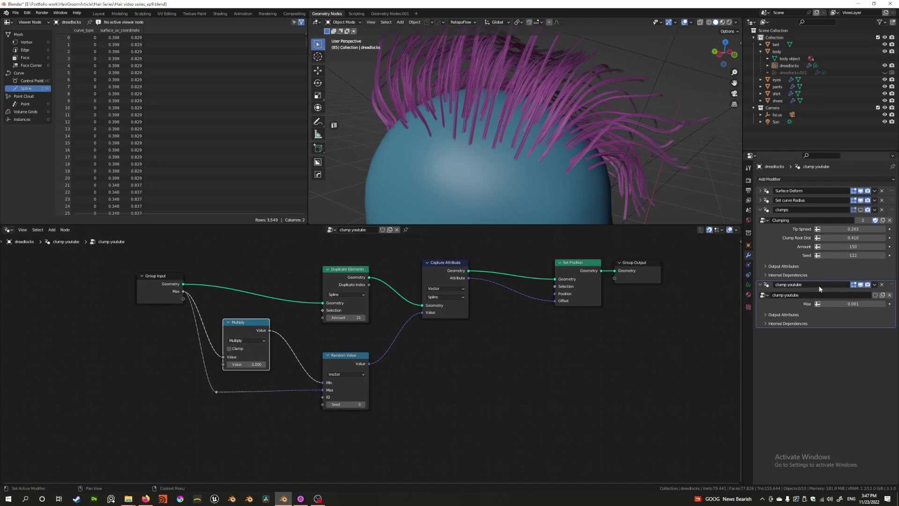
pyautogui.moveTo(845, 303); pyautogui.dragTo(867, 304)
pyautogui.moveTo(580, 155)
pyautogui.mouseDown(button='middle')
pyautogui.moveTo(554, 152)
pyautogui.moveTo(497, 188)
pyautogui.moveTo(584, 184)
pyautogui.moveTo(590, 165)
pyautogui.moveTo(572, 165)
pyautogui.mouseUp(button='middle')
pyautogui.scroll(-3, 548, 147)
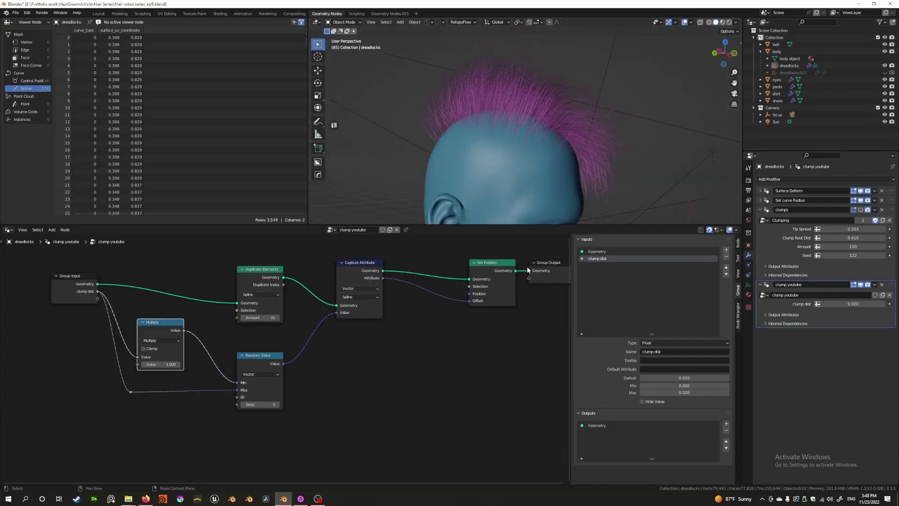
# Insert a Vector Math node between Random Value and Capture Attribute and set its operation to Scale.
pyautogui.moveTo(302, 385); pyautogui.dragTo(347, 405, button='middle')
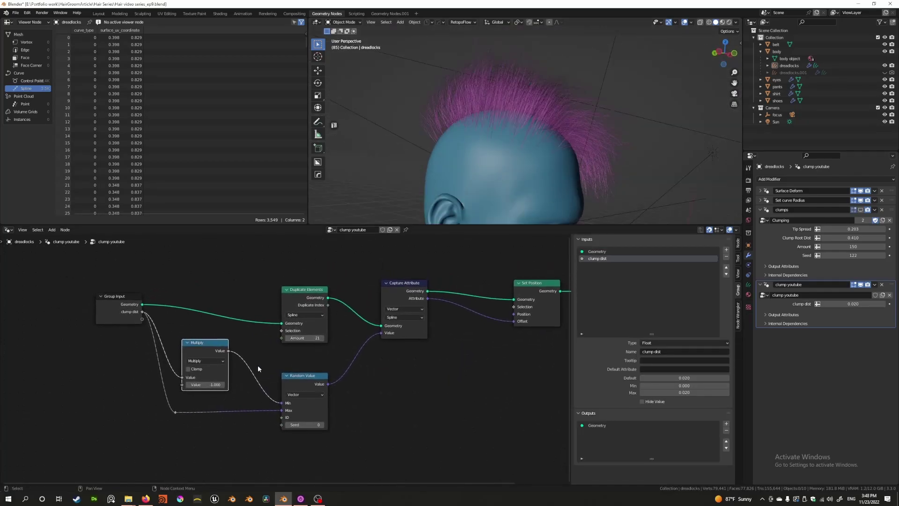
pyautogui.moveTo(246, 361); pyautogui.dragTo(302, 363, button='middle')
pyautogui.moveTo(455, 390); pyautogui.dragTo(400, 388, button='middle')
pyautogui.moveTo(479, 153); pyautogui.dragTo(490, 176, button='middle')
pyautogui.scroll(1, 489, 177)
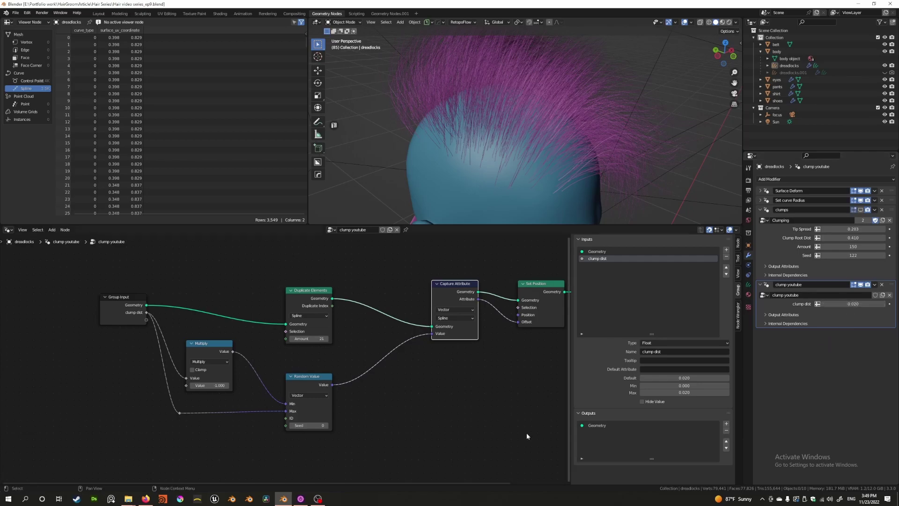
pyautogui.click(297, 378)
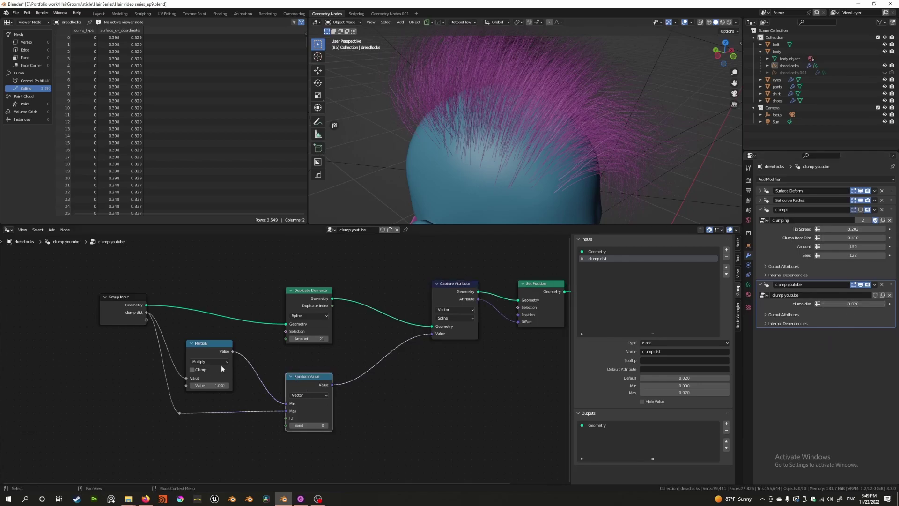
pyautogui.click(415, 405)
pyautogui.hotkey('shift', 'a')
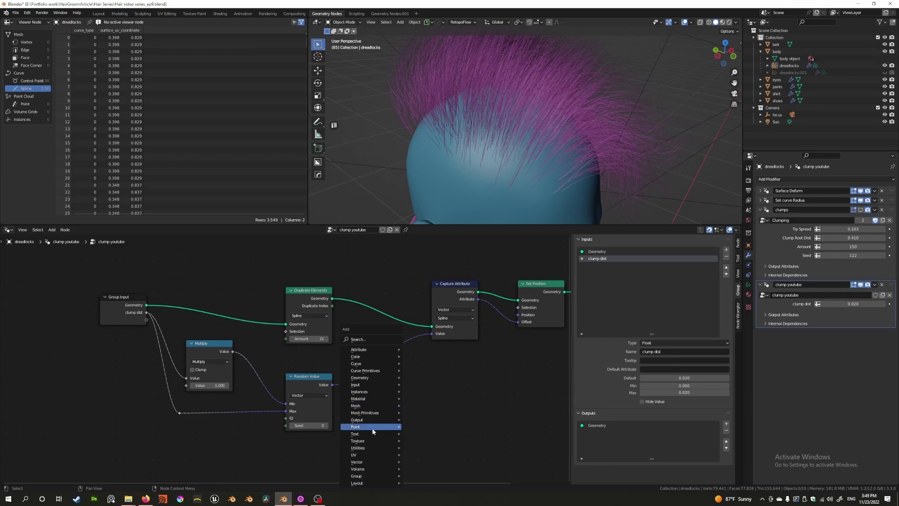
pyautogui.moveTo(367, 463)
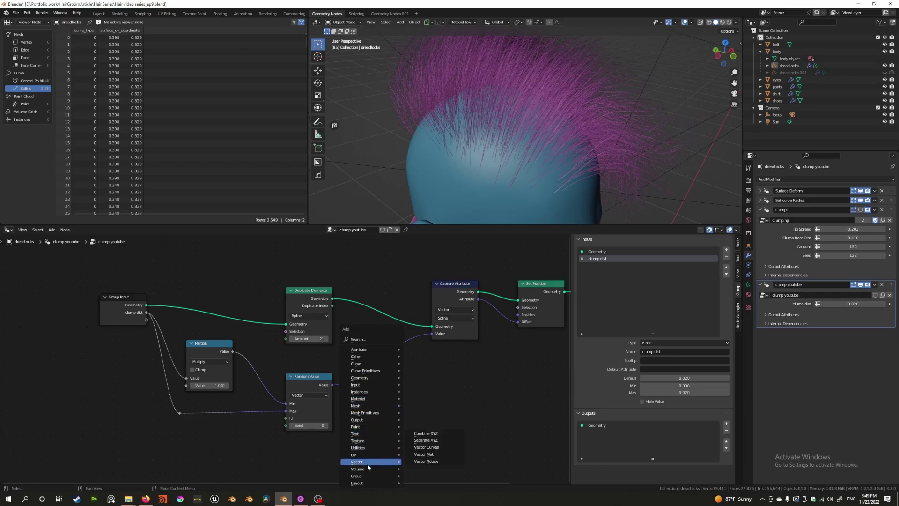
pyautogui.click(442, 454)
pyautogui.click(358, 348)
pyautogui.click(375, 376)
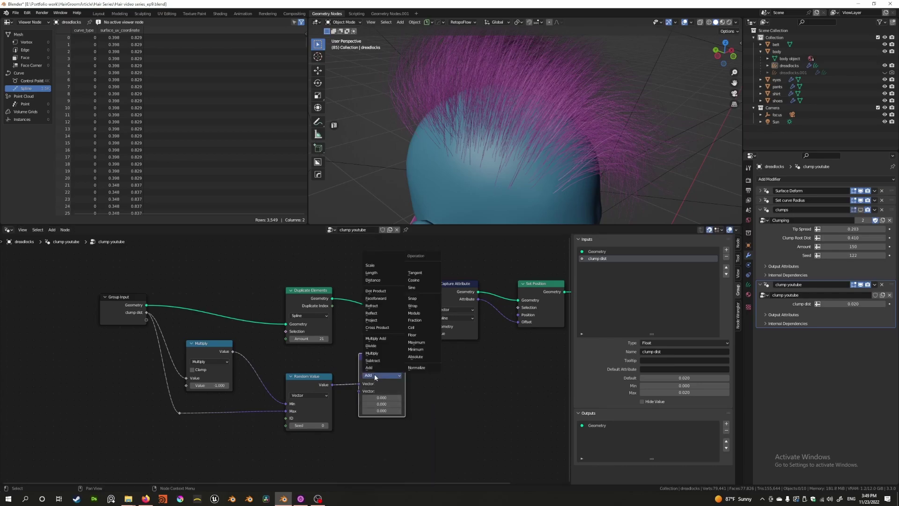
pyautogui.click(386, 265)
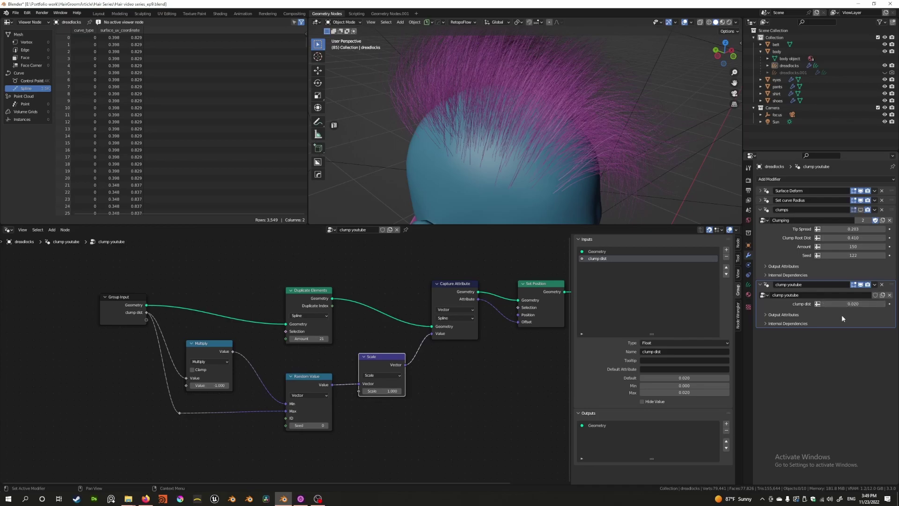
# Set the clump dist input's maximum to 2 and raise the modifier's clump dist to 2.000.
pyautogui.doubleClick(684, 392)
pyautogui.write('2')
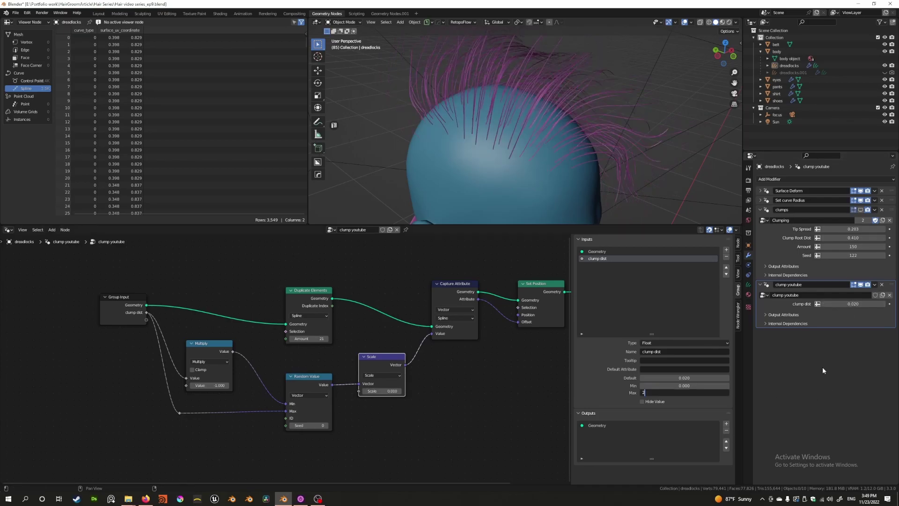
pyautogui.press('Return')
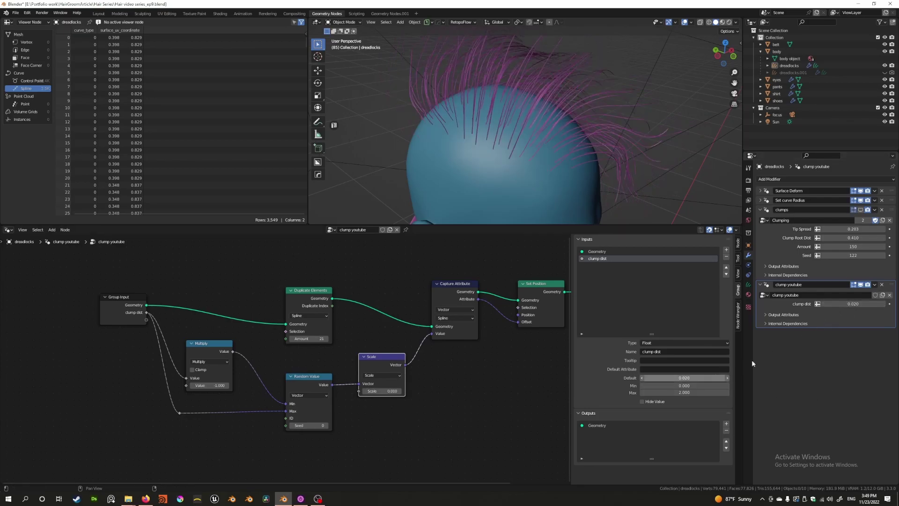
pyautogui.moveTo(853, 304); pyautogui.dragTo(892, 304)
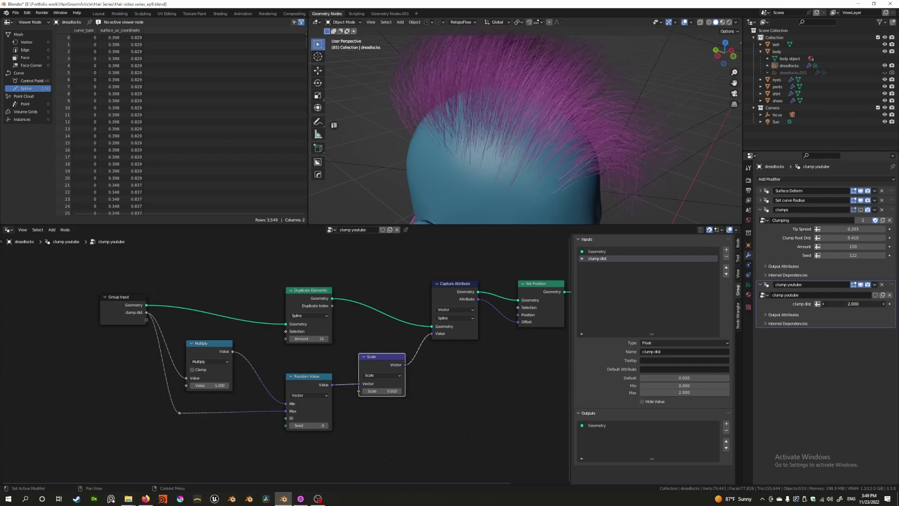
# Move the Scale node slightly closer to Random Value.
pyautogui.click(370, 359)
pyautogui.click(333, 365)
pyautogui.moveTo(382, 359); pyautogui.dragTo(374, 359)
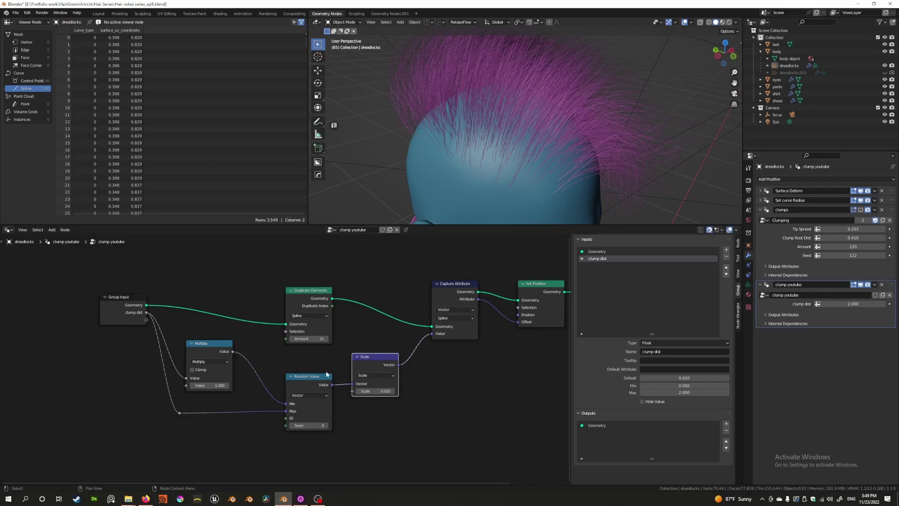
# Reduce the modifier's clump dist to 0.420 while checking the clumps on the head.
pyautogui.moveTo(466, 137); pyautogui.dragTo(496, 136, button='middle')
pyautogui.moveTo(853, 303); pyautogui.dragTo(824, 303)
pyautogui.moveTo(887, 303)
pyautogui.mouseDown()
pyautogui.moveTo(819, 303)
pyautogui.moveTo(870, 304)
pyautogui.mouseUp()
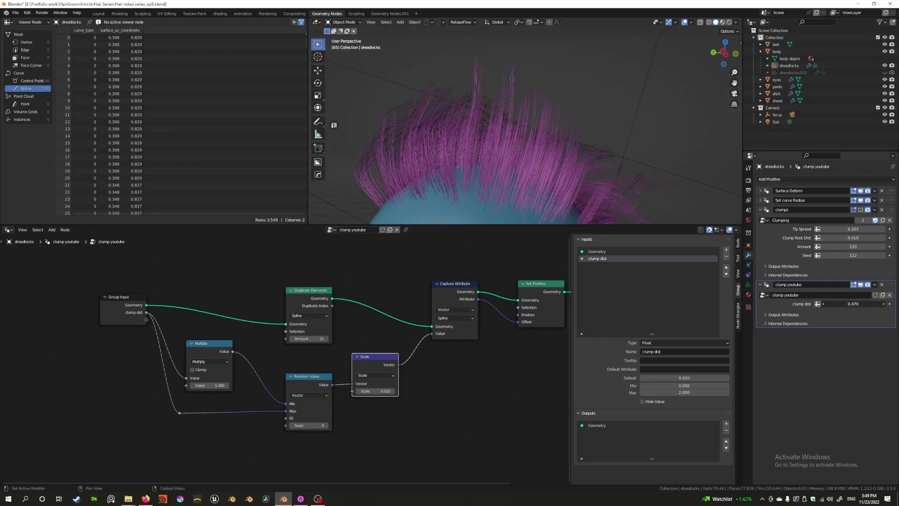
pyautogui.moveTo(853, 303); pyautogui.dragTo(848, 303)
pyautogui.moveTo(447, 139); pyautogui.dragTo(523, 158, button='middle')
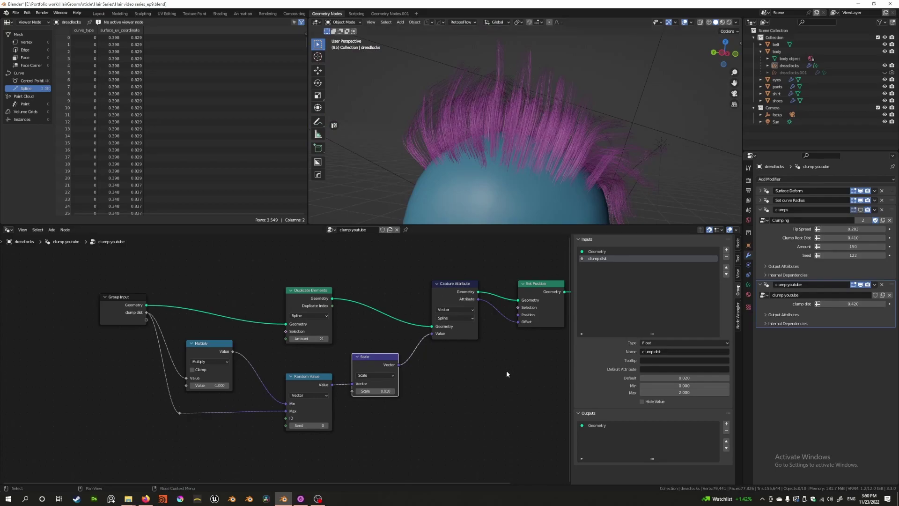
# Move Set Position and Group Output farther from Capture Attribute to make room, and nudge Capture Attribute slightly.
pyautogui.moveTo(531, 359); pyautogui.dragTo(388, 374, button='middle')
pyautogui.moveTo(498, 279); pyautogui.dragTo(388, 329)
pyautogui.press('g')
pyautogui.click(450, 345)
pyautogui.moveTo(450, 344); pyautogui.dragTo(404, 366, button='middle')
pyautogui.click(524, 301)
pyautogui.press('g')
pyautogui.click(444, 283)
pyautogui.moveTo(308, 327); pyautogui.dragTo(300, 329)
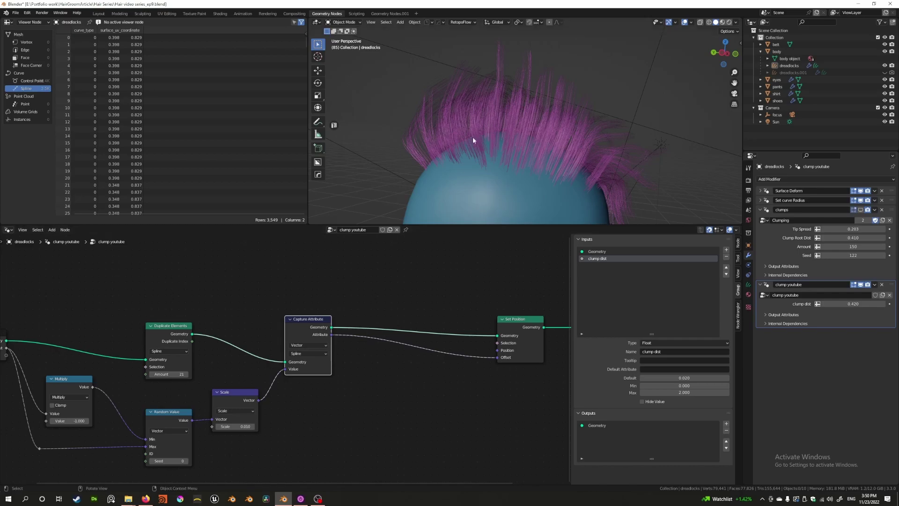
# Add a Spline Parameter node and place it directly above Capture Attribute.
pyautogui.moveTo(500, 192); pyautogui.dragTo(455, 179, button='middle')
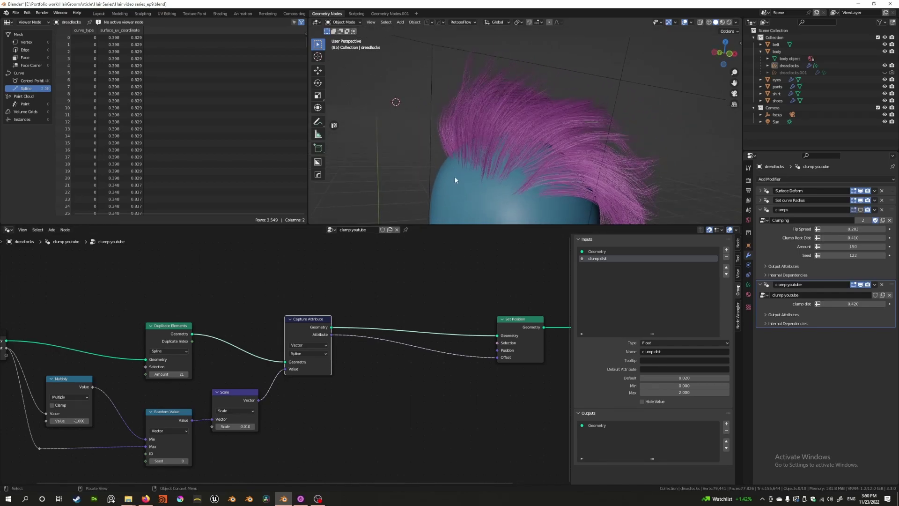
pyautogui.moveTo(359, 276); pyautogui.dragTo(317, 302, button='middle')
pyautogui.hotkey('shift', 'a')
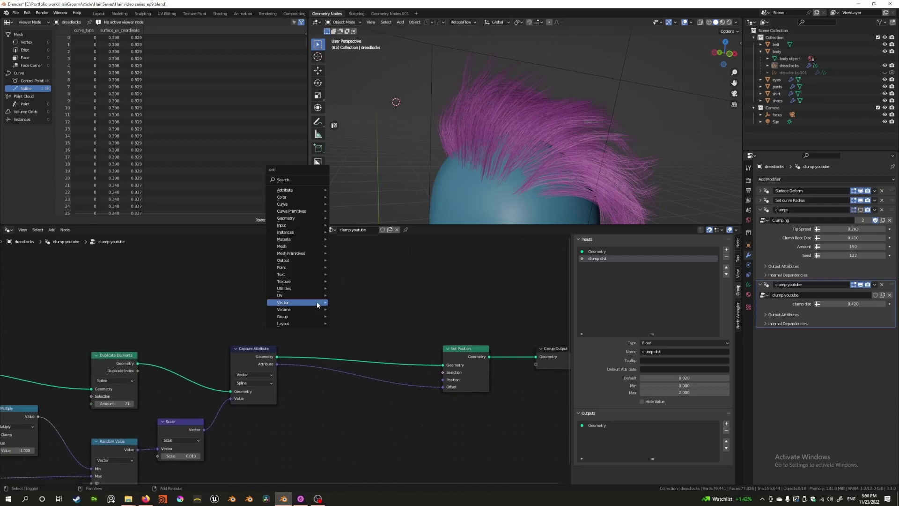
pyautogui.moveTo(298, 204)
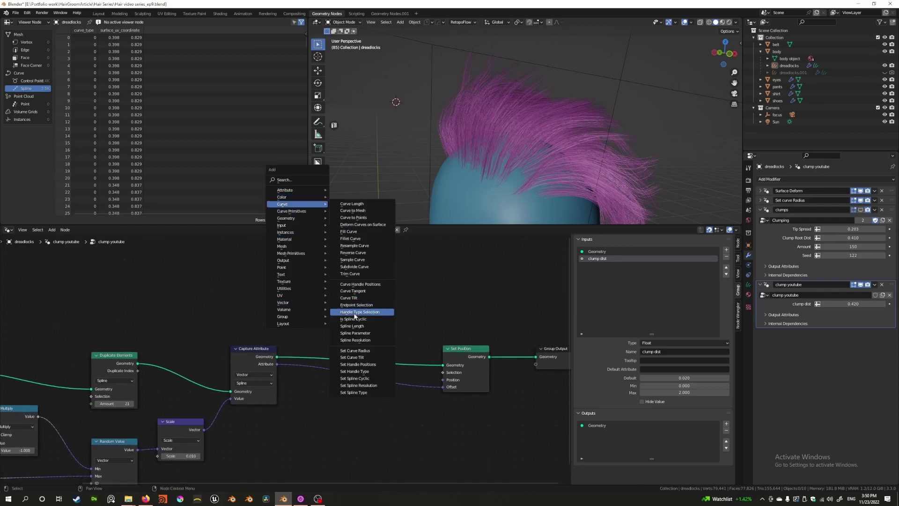
pyautogui.click(355, 333)
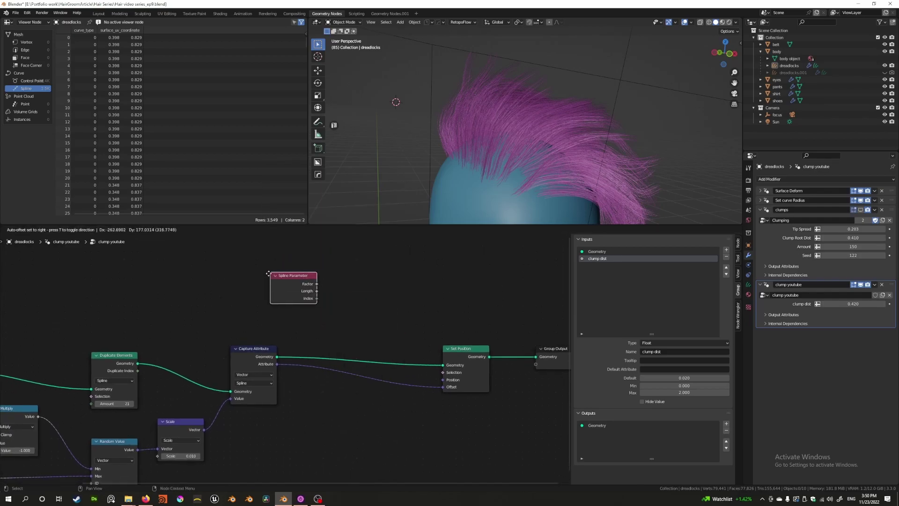
pyautogui.click(287, 282)
pyautogui.moveTo(317, 283); pyautogui.dragTo(321, 293)
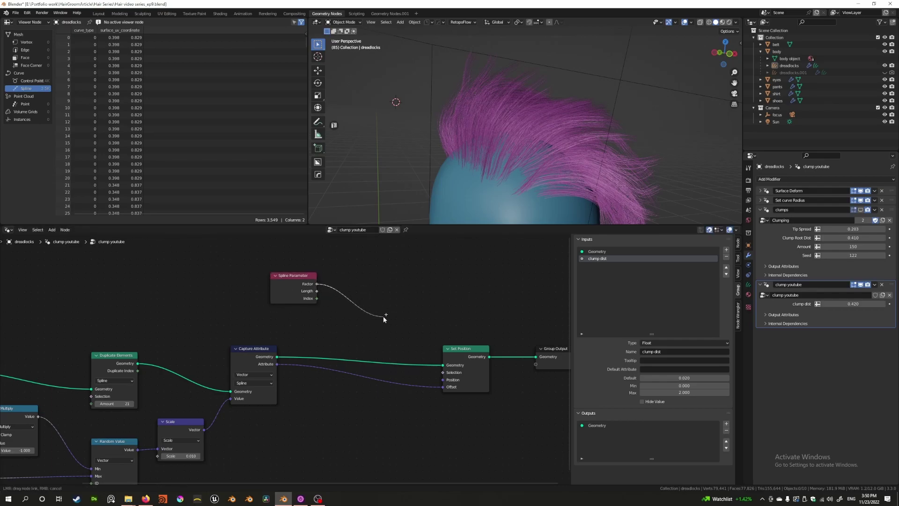
pyautogui.moveTo(383, 315); pyautogui.dragTo(382, 316)
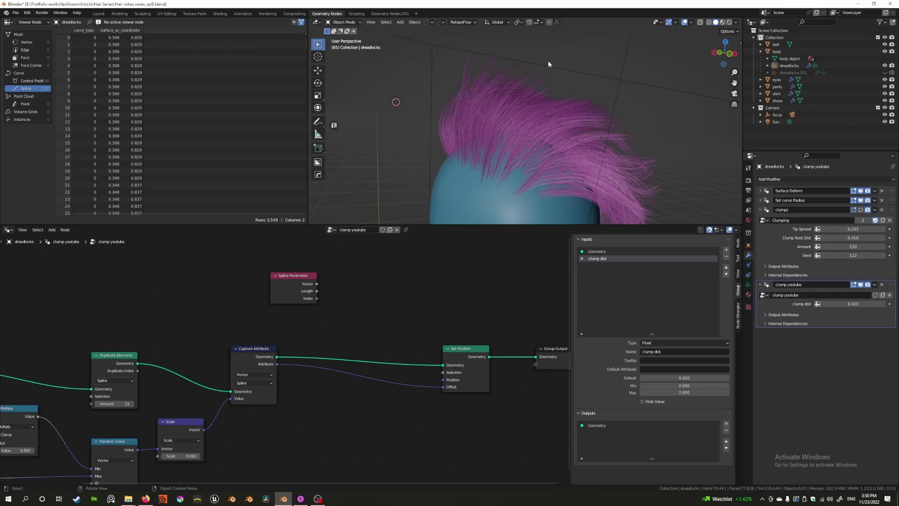
pyautogui.moveTo(285, 277); pyautogui.dragTo(247, 277)
pyautogui.click(313, 279)
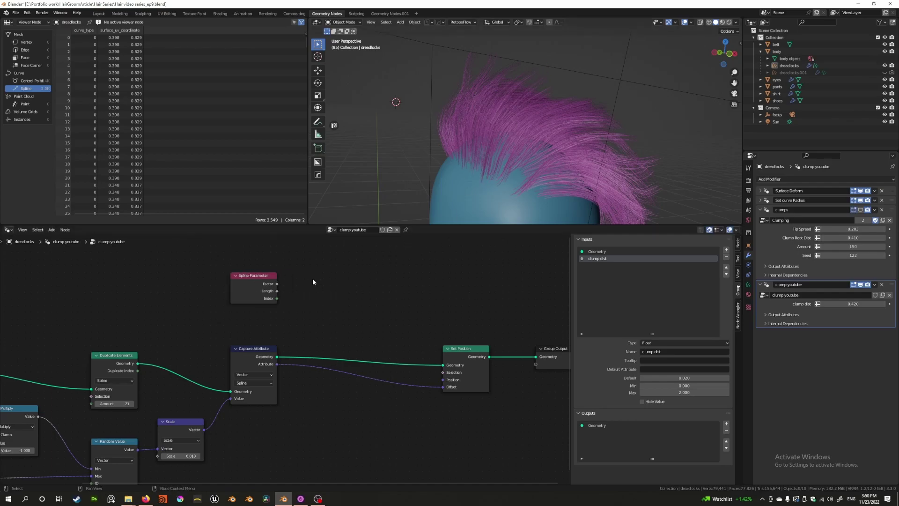
# Duplicate the Scale node and insert the copy between Capture Attribute's Attribute output and Set Position's Offset.
pyautogui.hotkey('shift', 'a')
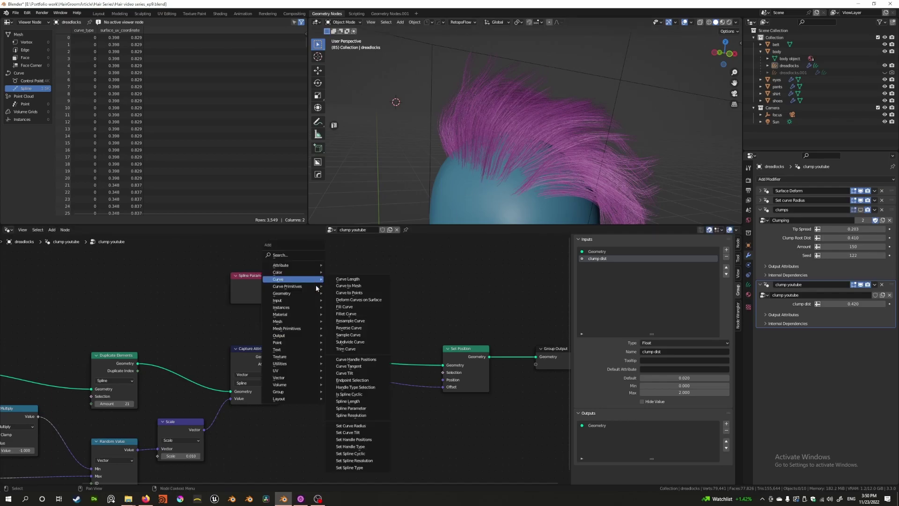
pyautogui.click(180, 423)
pyautogui.hotkey('shift', 'd')
pyautogui.click(366, 378)
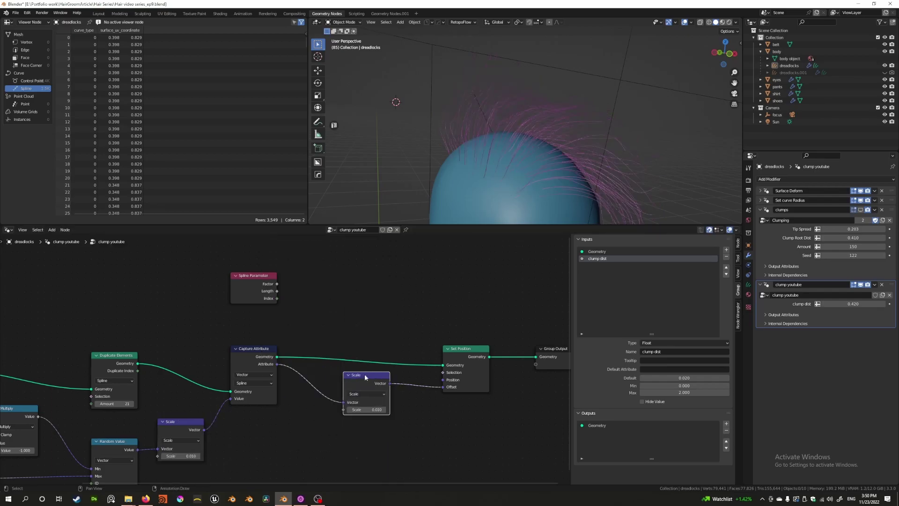
# Connect Spline Parameter's Factor to the new Scale node's Scale input and adjust the positions of both nodes.
pyautogui.moveTo(277, 283); pyautogui.dragTo(344, 411)
pyautogui.moveTo(492, 145); pyautogui.dragTo(512, 135, button='middle')
pyautogui.moveTo(385, 380); pyautogui.dragTo(391, 380)
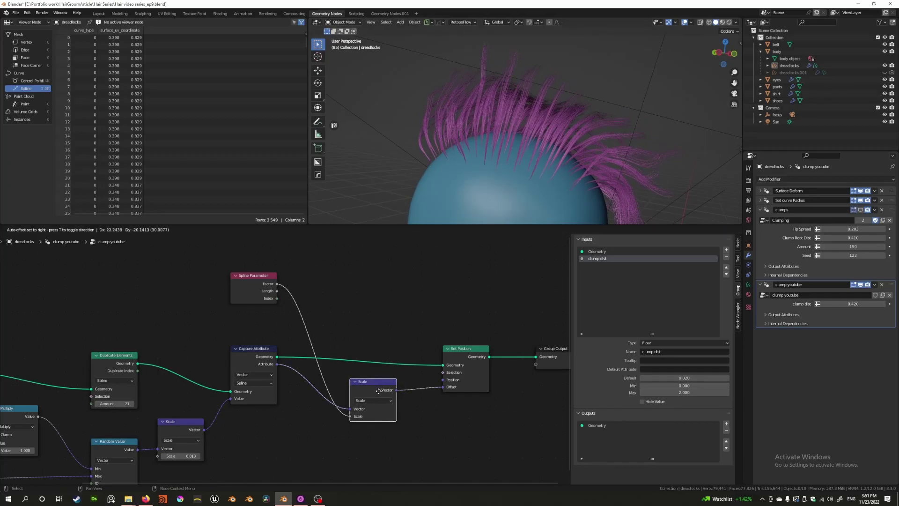
pyautogui.moveTo(271, 302); pyautogui.dragTo(264, 296)
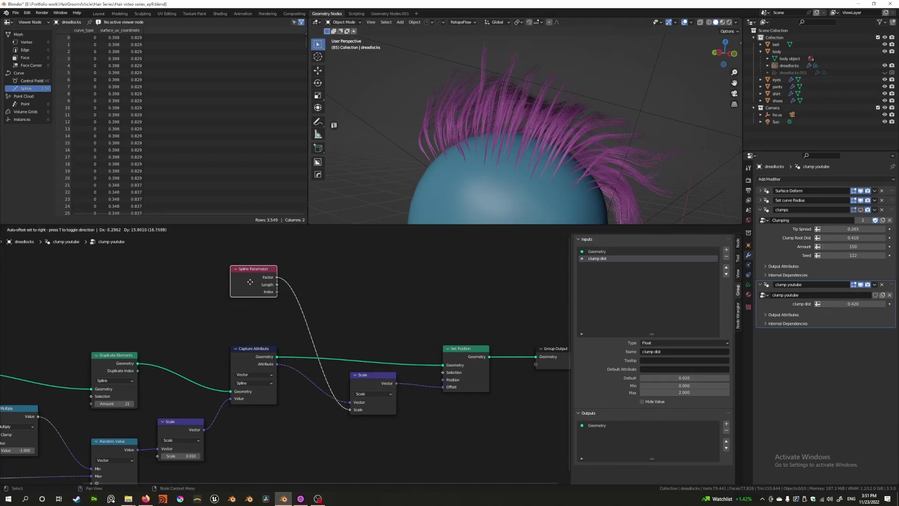
# Insert a Map Range node between Spline Parameter's Factor and the new Scale node, placed above the main node row.
pyautogui.moveTo(264, 296); pyautogui.dragTo(288, 315, button='middle')
pyautogui.moveTo(357, 299); pyautogui.dragTo(329, 315, button='middle')
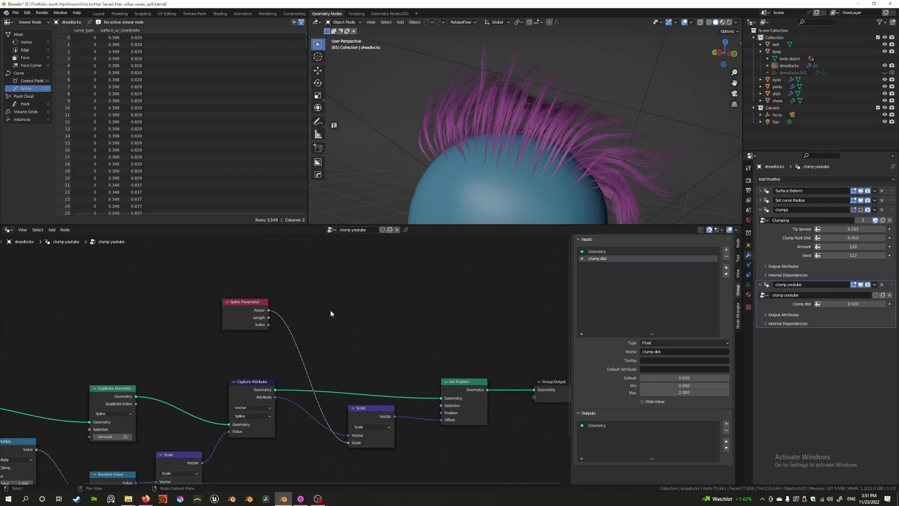
pyautogui.hotkey('shift', 'a')
pyautogui.moveTo(331, 313)
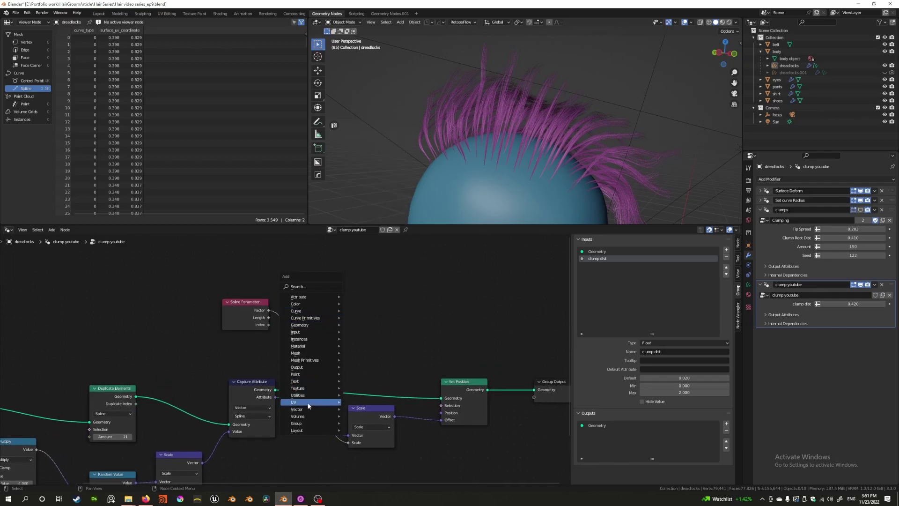
pyautogui.moveTo(325, 395)
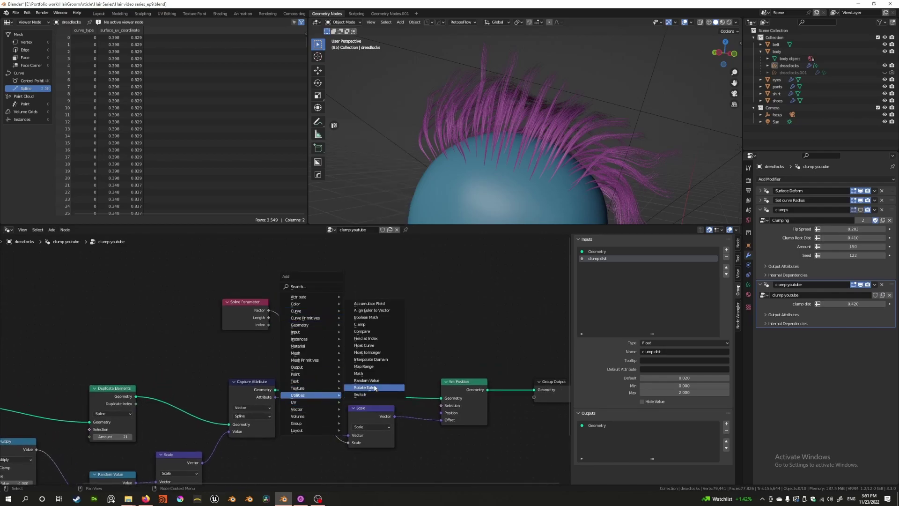
pyautogui.click(365, 366)
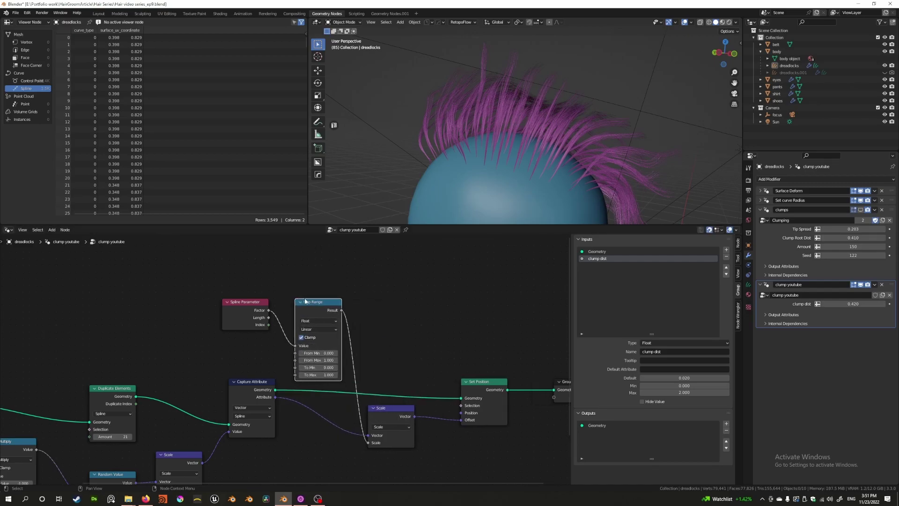
pyautogui.click(306, 319)
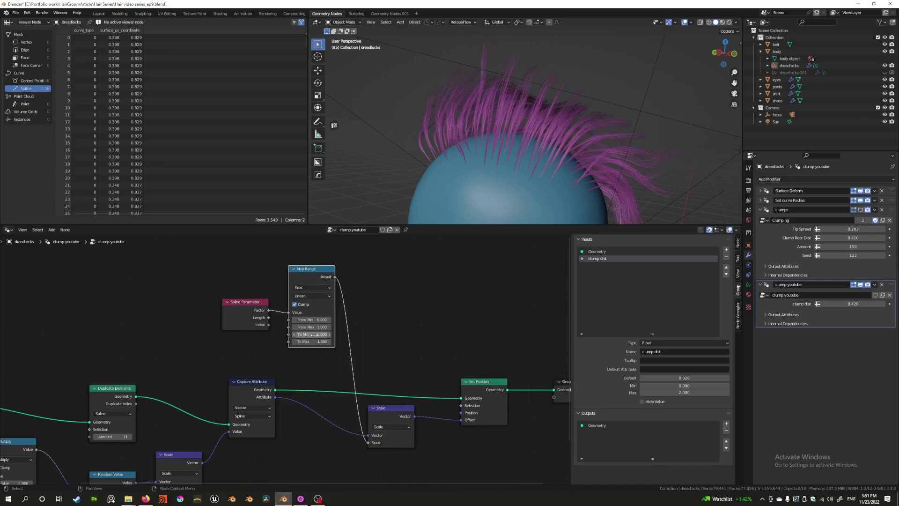
# Set Map Range's To Min to 1.000 and To Max to 0.400 while checking the hair's shape.
pyautogui.moveTo(322, 341)
pyautogui.mouseDown()
pyautogui.moveTo(349, 341)
pyautogui.moveTo(323, 341)
pyautogui.mouseUp()
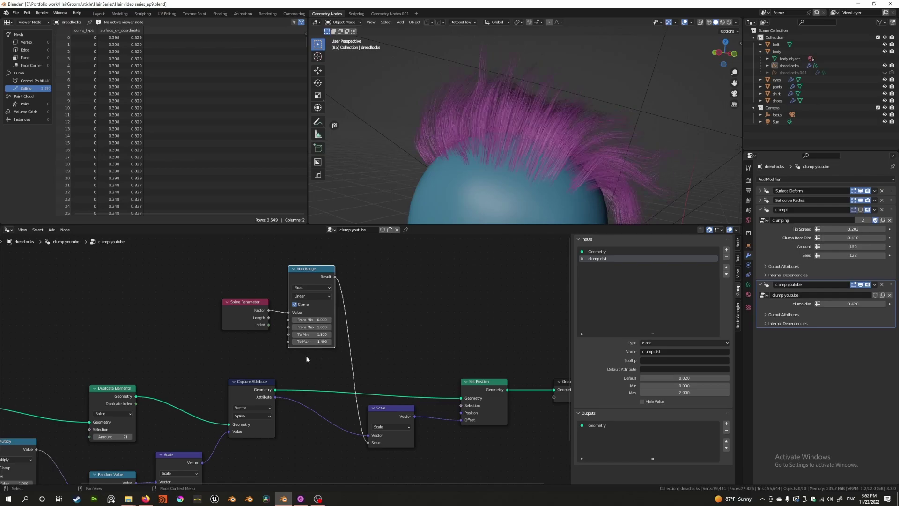
pyautogui.moveTo(322, 341)
pyautogui.mouseDown()
pyautogui.moveTo(342, 341)
pyautogui.moveTo(323, 341)
pyautogui.mouseUp()
pyautogui.moveTo(484, 154); pyautogui.dragTo(464, 157, button='middle')
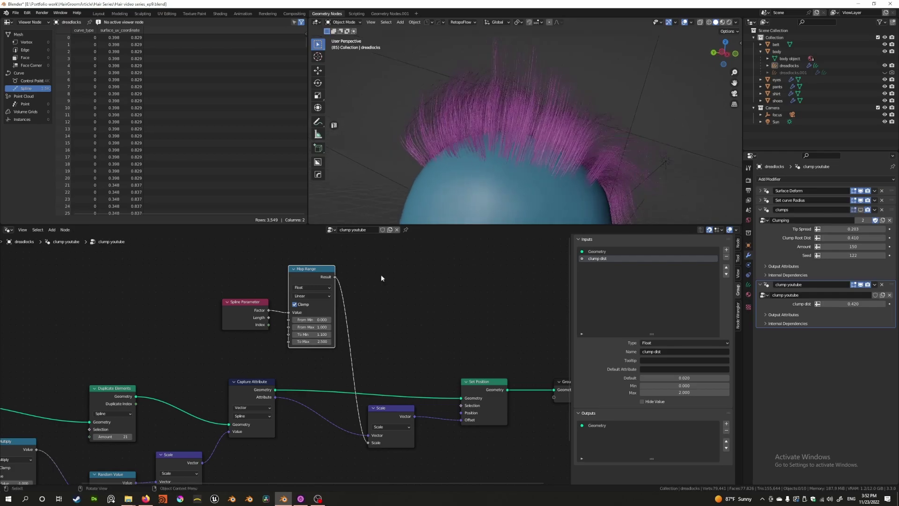
pyautogui.doubleClick(312, 335)
pyautogui.press('Return')
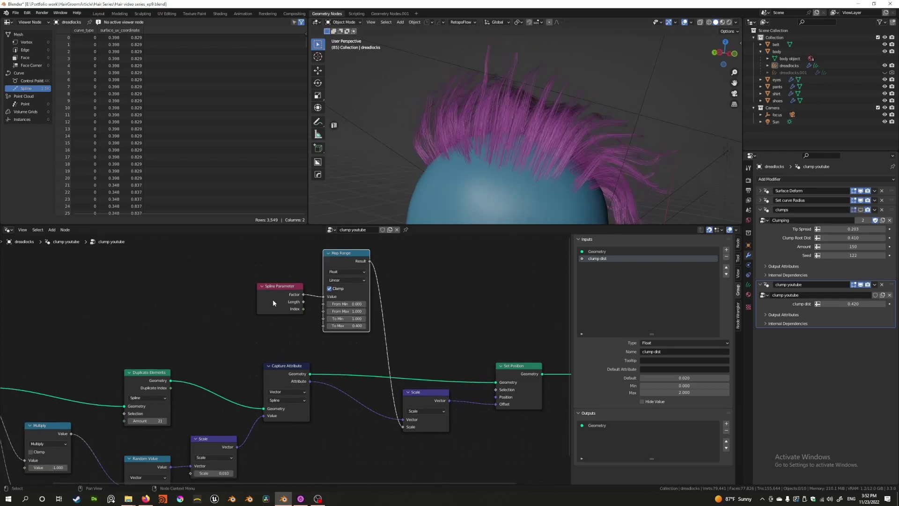
# Tidy the Spline Parameter and Group Input nodes, and expose Map Range's To Min and To Max as group inputs.
pyautogui.moveTo(273, 302); pyautogui.dragTo(270, 282)
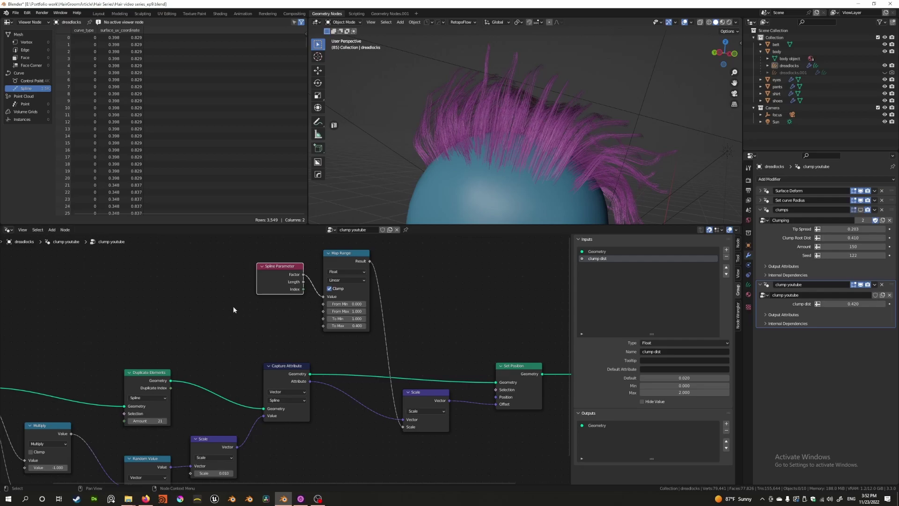
pyautogui.moveTo(233, 309); pyautogui.dragTo(354, 296, button='middle')
pyautogui.moveTo(96, 371); pyautogui.dragTo(96, 312)
pyautogui.moveTo(279, 318); pyautogui.dragTo(321, 327, button='middle')
pyautogui.moveTo(442, 299); pyautogui.dragTo(104, 330)
pyautogui.moveTo(443, 307); pyautogui.dragTo(104, 336)
# Rename the To Min group input to root dist and limit its range to 0.500 through 2.000.
pyautogui.click(593, 266)
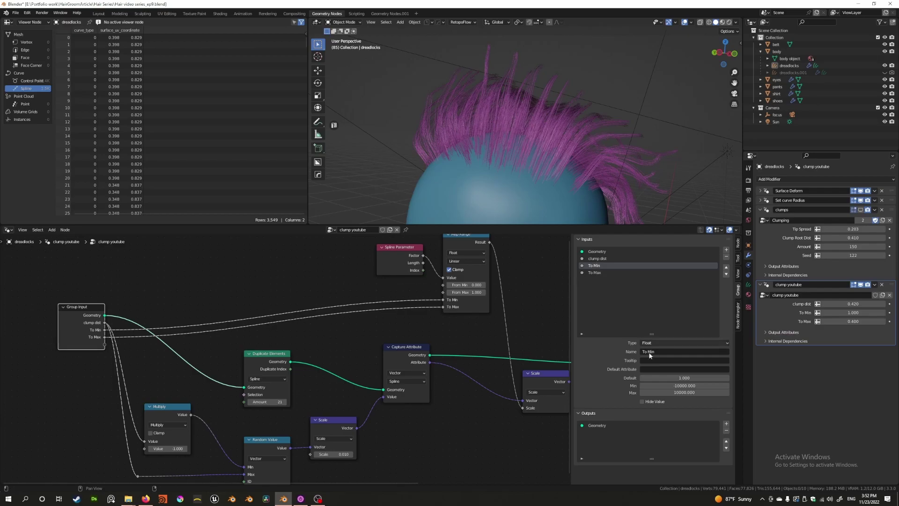
pyautogui.click(661, 352)
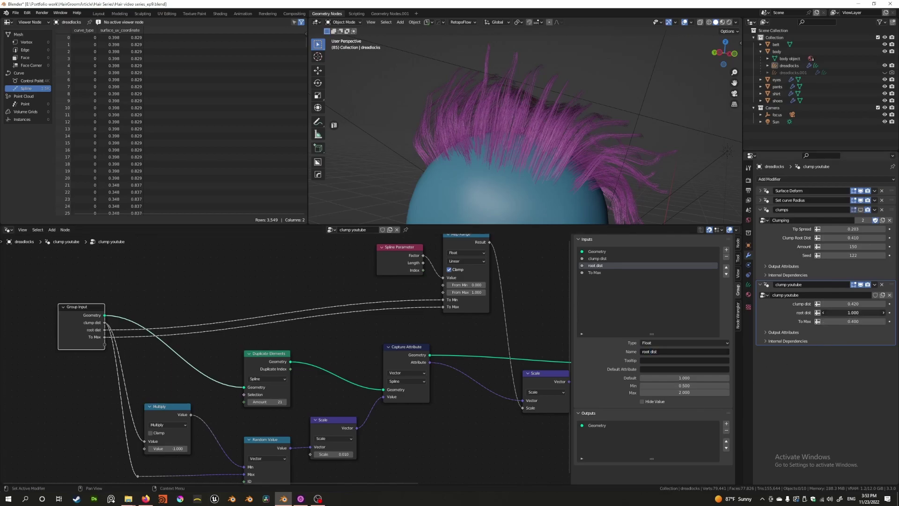
pyautogui.moveTo(847, 312); pyautogui.dragTo(824, 312)
pyautogui.press('Escape')
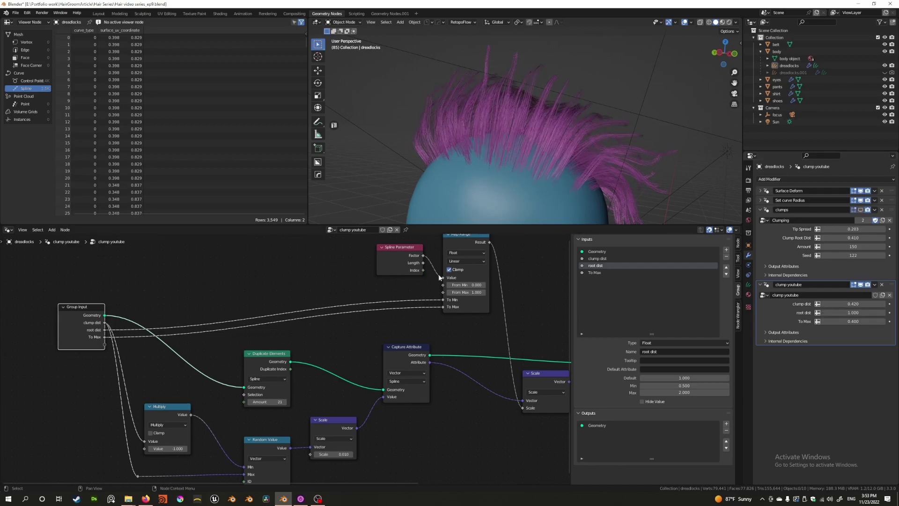
# Rename the To Max input to tip dist with default 0.500, min -2.000 and max 3.000, and set its modifier value to 0.080.
pyautogui.click(601, 273)
pyautogui.click(665, 351)
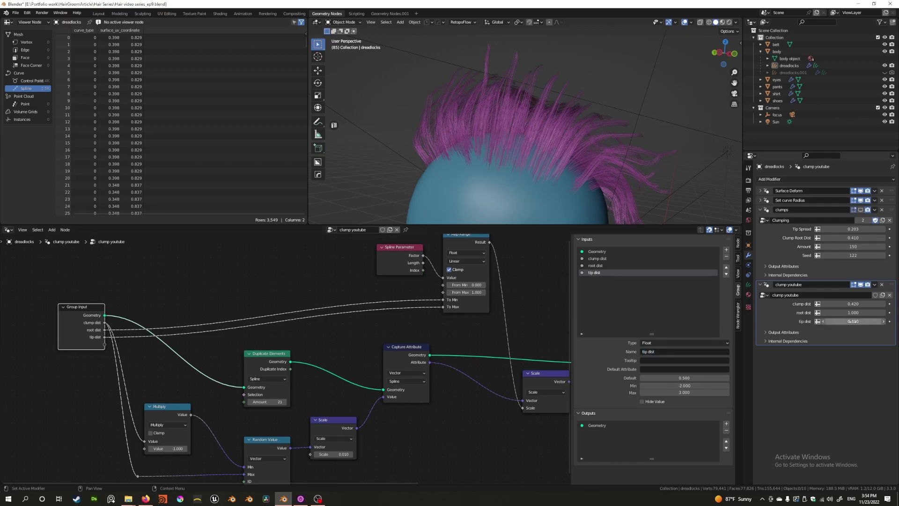
pyautogui.moveTo(852, 321); pyautogui.dragTo(896, 321)
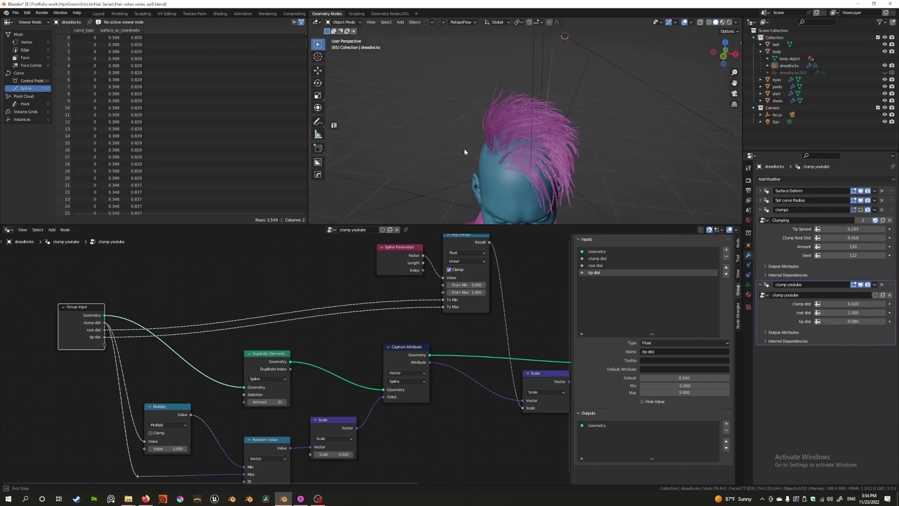
# Expose Duplicate Elements' Amount as a group input so the modifier controls the strand count.
pyautogui.moveTo(465, 148); pyautogui.dragTo(525, 164, button='middle')
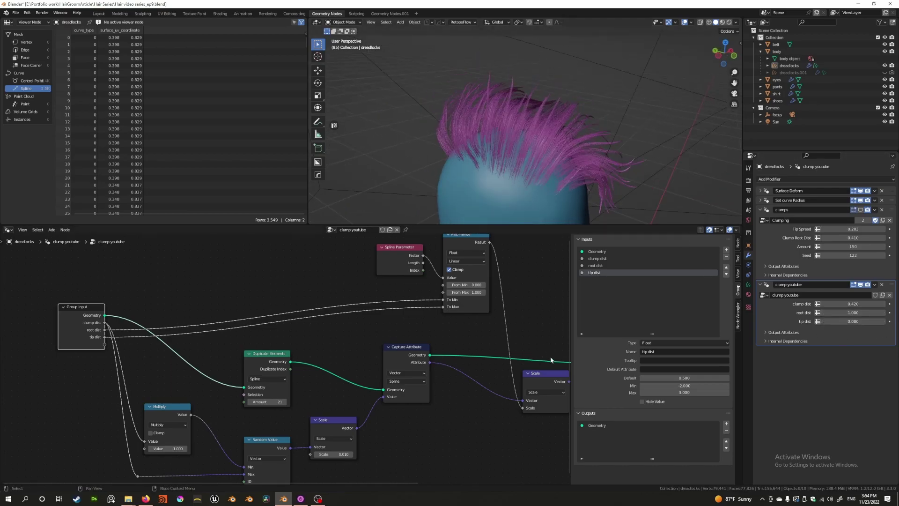
pyautogui.scroll(-2, 550, 359)
pyautogui.moveTo(494, 279); pyautogui.dragTo(445, 269, button='middle')
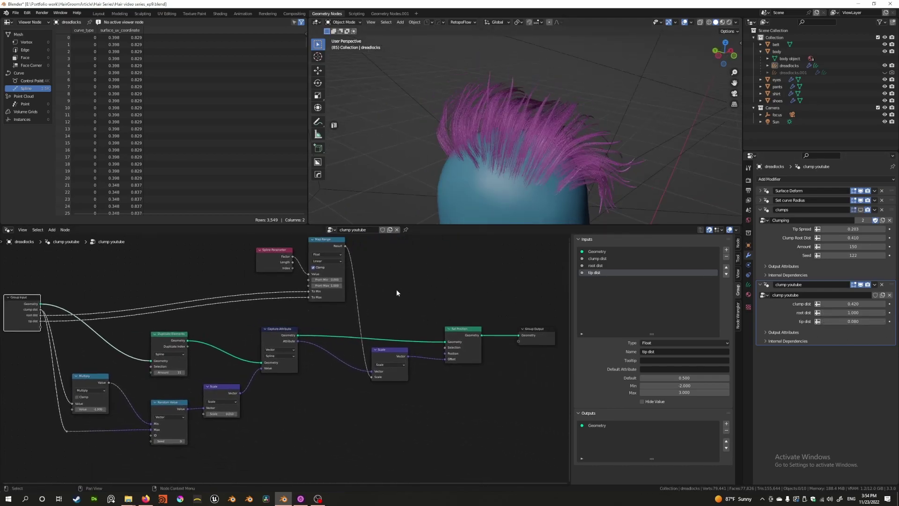
pyautogui.moveTo(452, 140); pyautogui.dragTo(387, 155, button='middle')
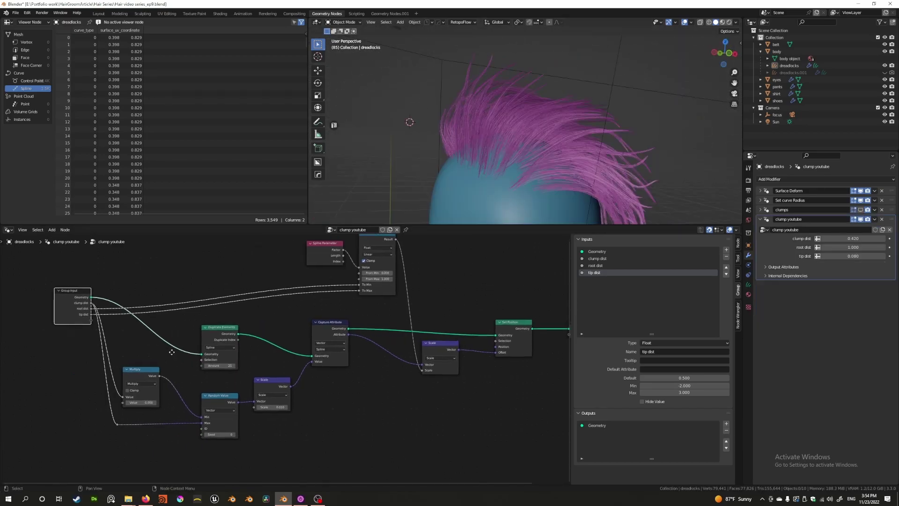
pyautogui.moveTo(166, 361); pyautogui.dragTo(237, 357, button='middle')
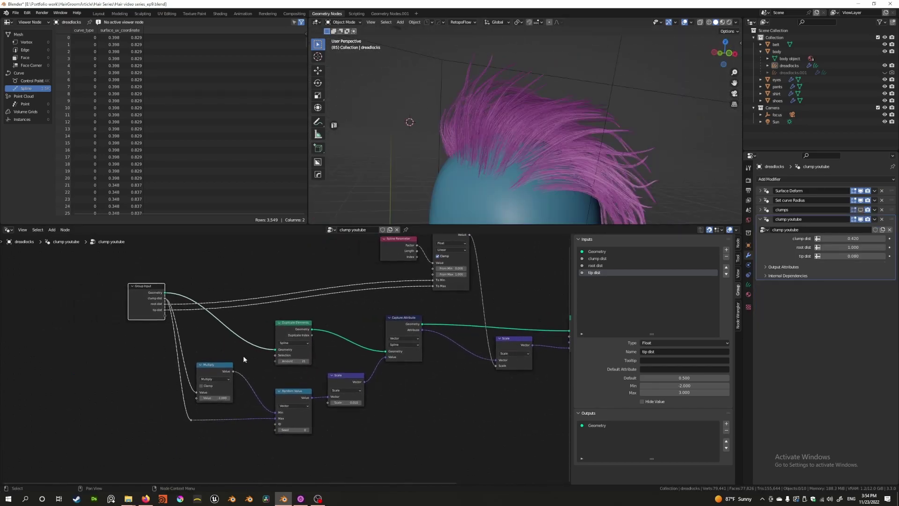
pyautogui.moveTo(276, 361); pyautogui.dragTo(165, 316)
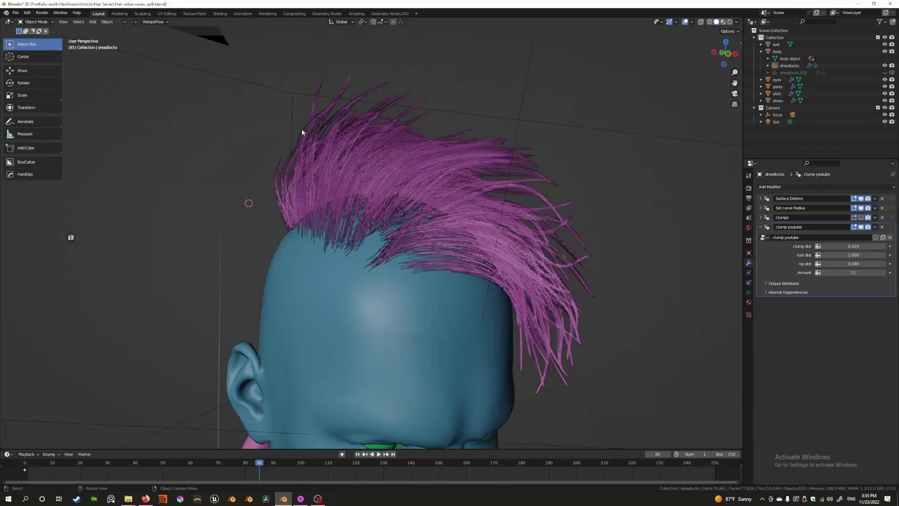
# In the Layout workspace, set the modifier's Amount to 191, clump dist to 0.764 and tip dist to 0.216, and raise root dist slightly.
pyautogui.moveTo(311, 164); pyautogui.dragTo(473, 165, button='middle')
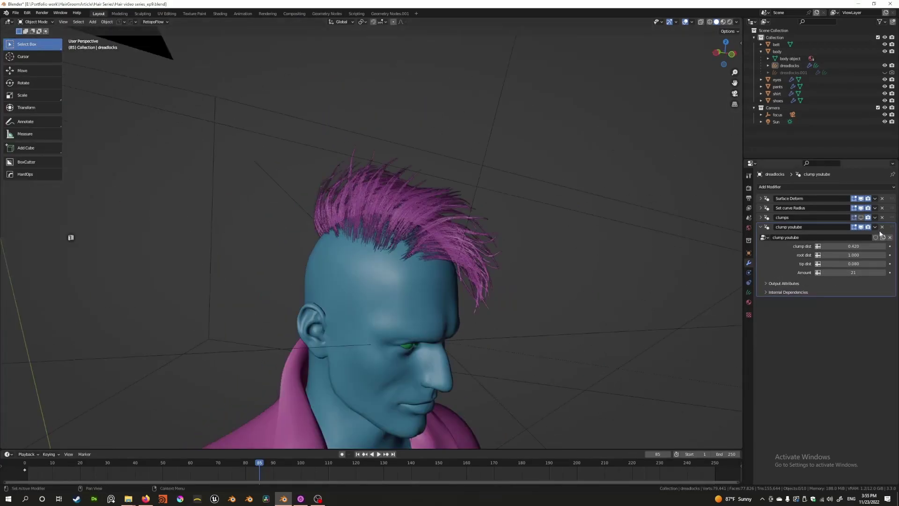
pyautogui.moveTo(846, 275); pyautogui.dragTo(883, 274)
pyautogui.scroll(5, 515, 250)
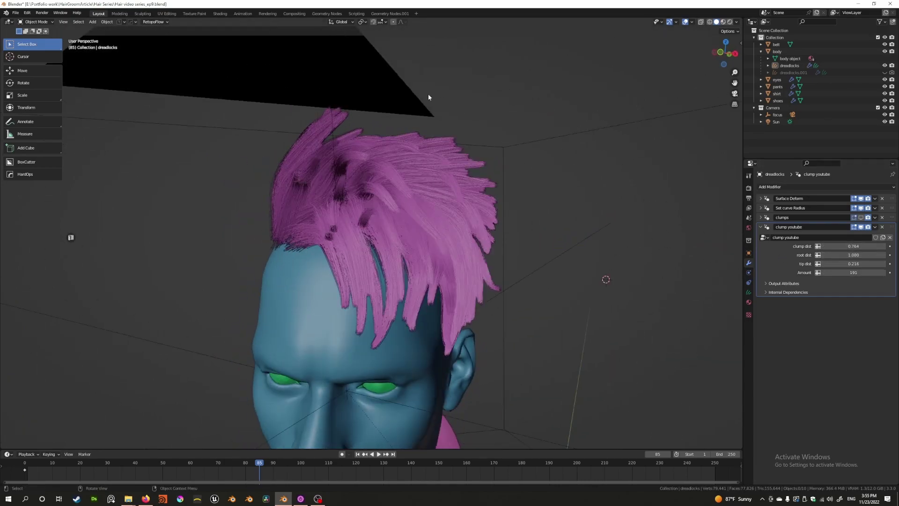
# Switch the viewport to rendered shading and examine the clumped hair from several angles and distances.
pyautogui.click(730, 22)
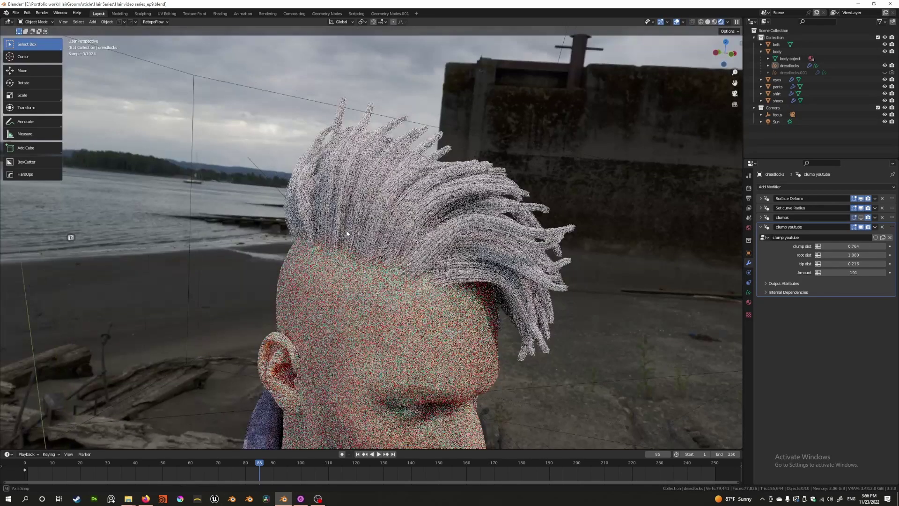
pyautogui.moveTo(345, 233); pyautogui.dragTo(365, 235, button='middle')
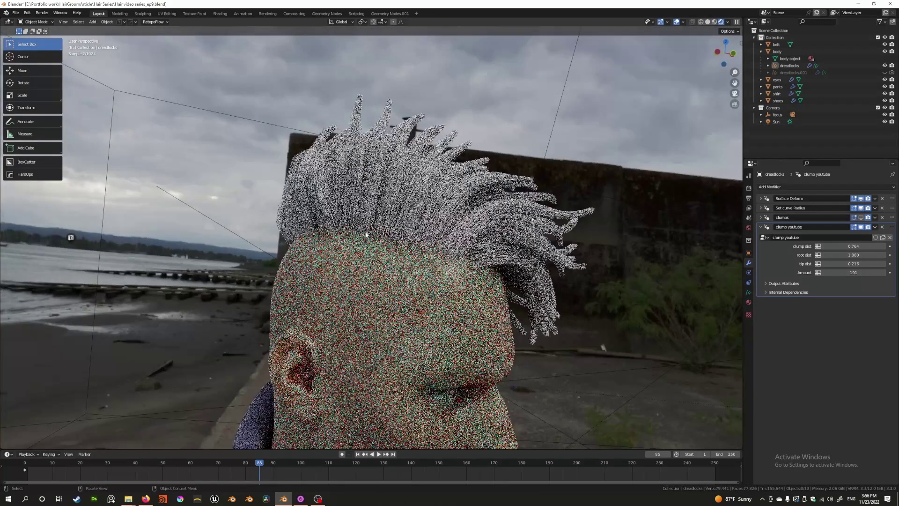
pyautogui.scroll(-2, 447, 262)
pyautogui.moveTo(448, 261); pyautogui.dragTo(338, 237, button='middle')
pyautogui.scroll(3, 339, 231)
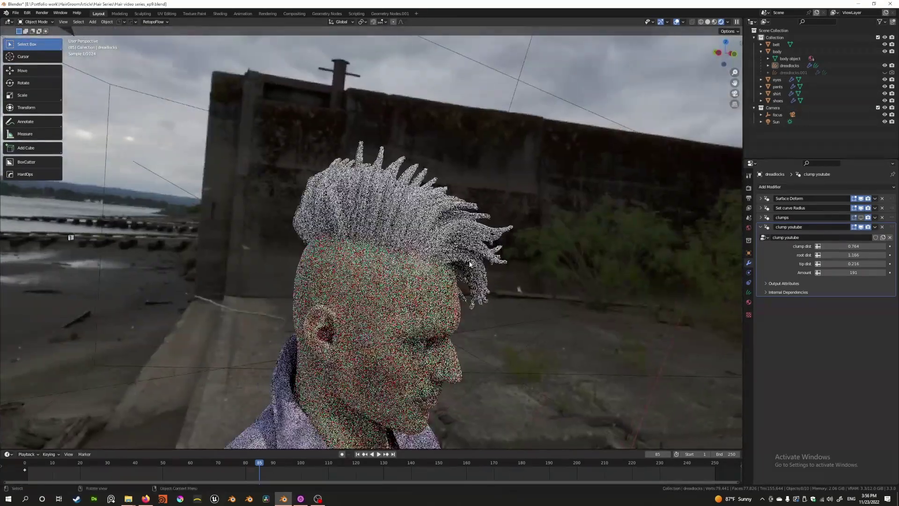
# Switch the viewport back to solid shading and examine the clumped hair and its roots along the scalp up close.
pyautogui.scroll(3, 471, 263)
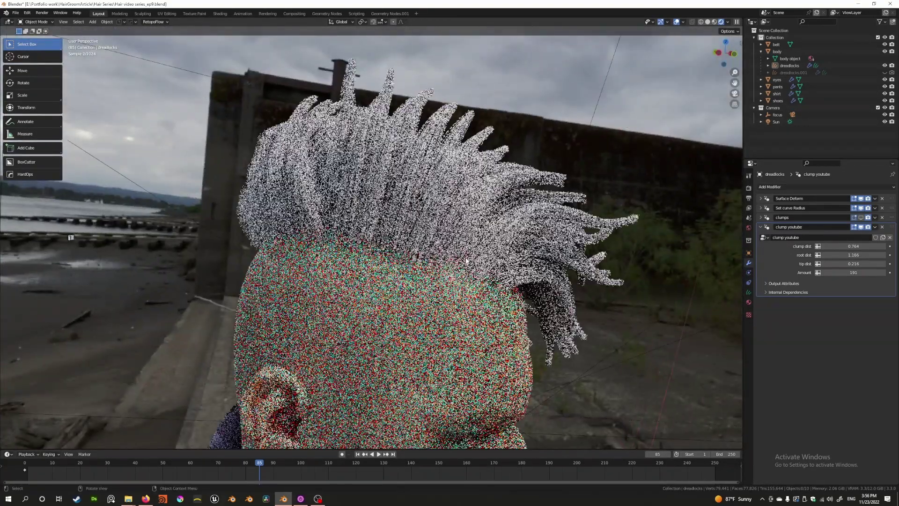
pyautogui.click(707, 21)
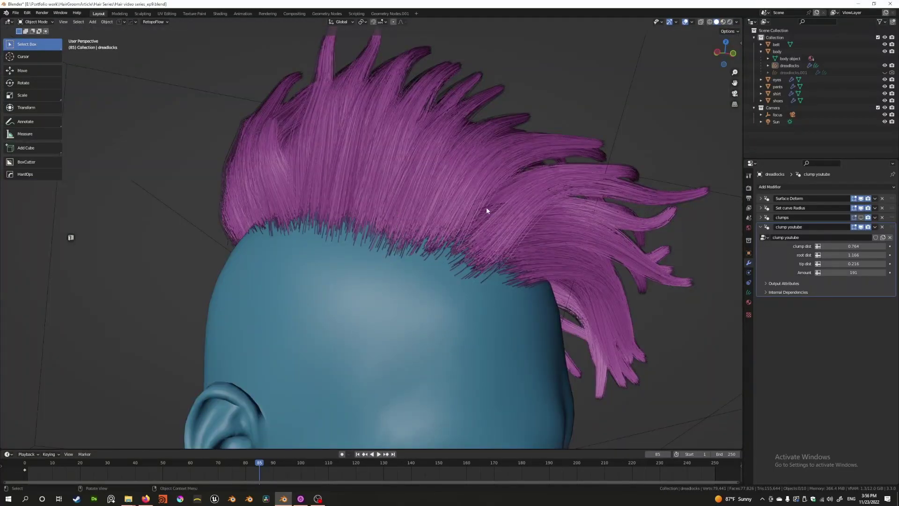
pyautogui.moveTo(522, 211)
pyautogui.mouseDown(button='middle')
pyautogui.moveTo(387, 249)
pyautogui.moveTo(317, 231)
pyautogui.moveTo(330, 196)
pyautogui.moveTo(386, 237)
pyautogui.moveTo(328, 232)
pyautogui.mouseUp(button='middle')
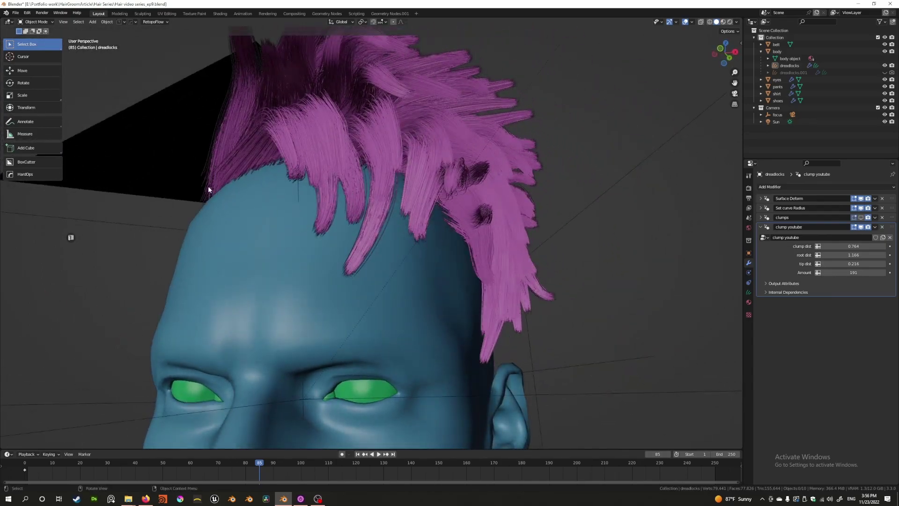
pyautogui.moveTo(195, 179); pyautogui.dragTo(270, 182, button='middle')
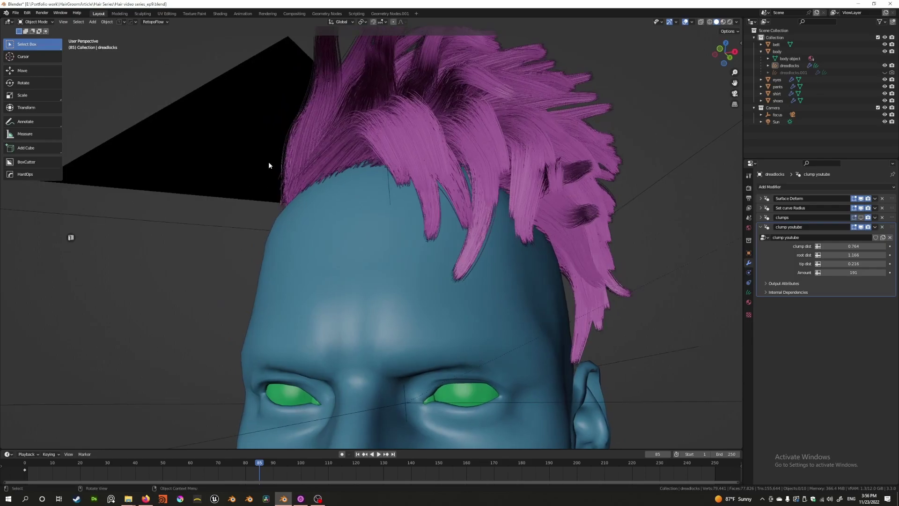
# In the Geometry Nodes workspace, move Group Output further along and add an Object Info node for the body object.
pyautogui.click(326, 13)
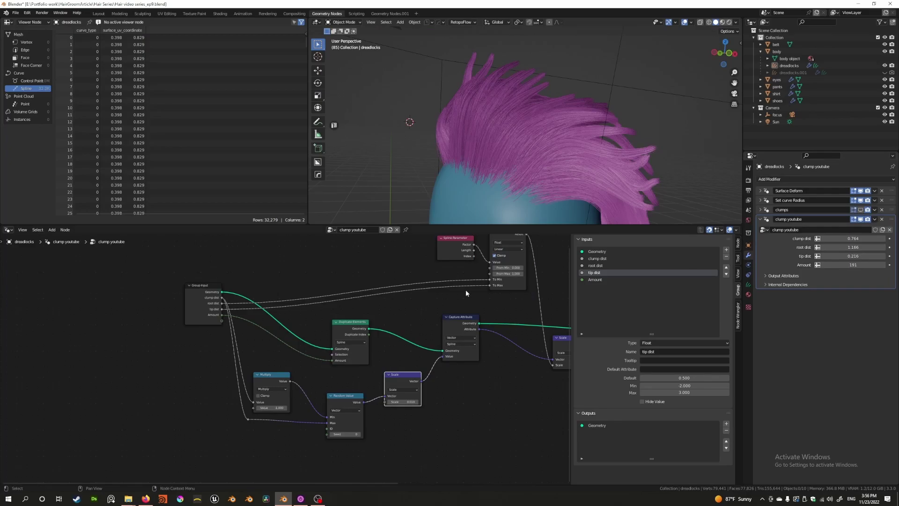
pyautogui.moveTo(469, 288); pyautogui.dragTo(267, 295, button='middle')
pyautogui.moveTo(491, 322); pyautogui.dragTo(454, 328, button='middle')
pyautogui.moveTo(482, 333)
pyautogui.mouseDown()
pyautogui.moveTo(501, 317)
pyautogui.moveTo(445, 338)
pyautogui.moveTo(490, 334)
pyautogui.mouseUp()
pyautogui.moveTo(398, 168); pyautogui.dragTo(463, 164, button='middle')
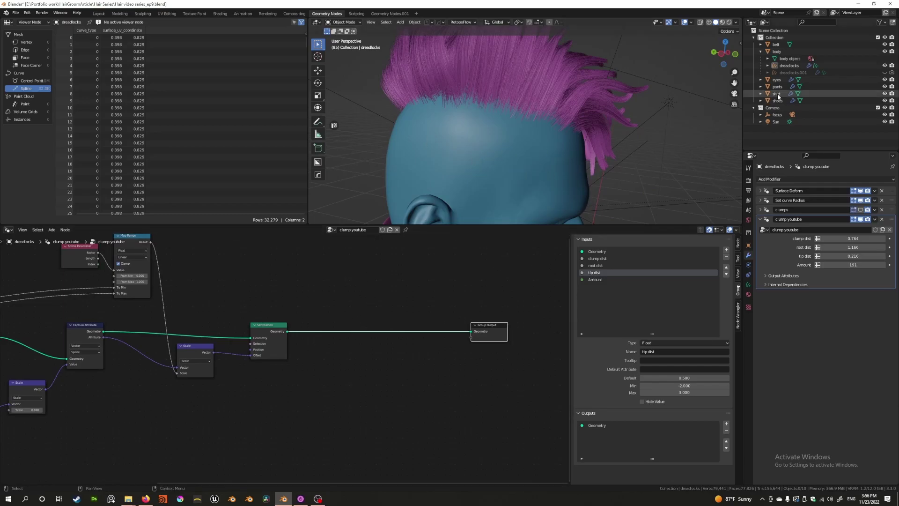
pyautogui.moveTo(778, 54); pyautogui.dragTo(319, 412)
pyautogui.click(306, 388)
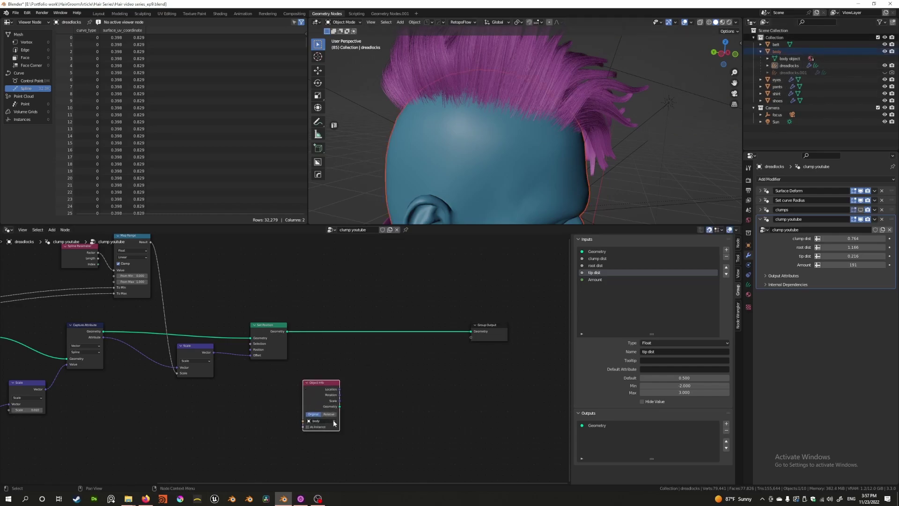
# Duplicate the Set Position node and insert the copy between the original and Group Output.
pyautogui.moveTo(393, 374); pyautogui.dragTo(375, 381, button='middle')
pyautogui.click(245, 333)
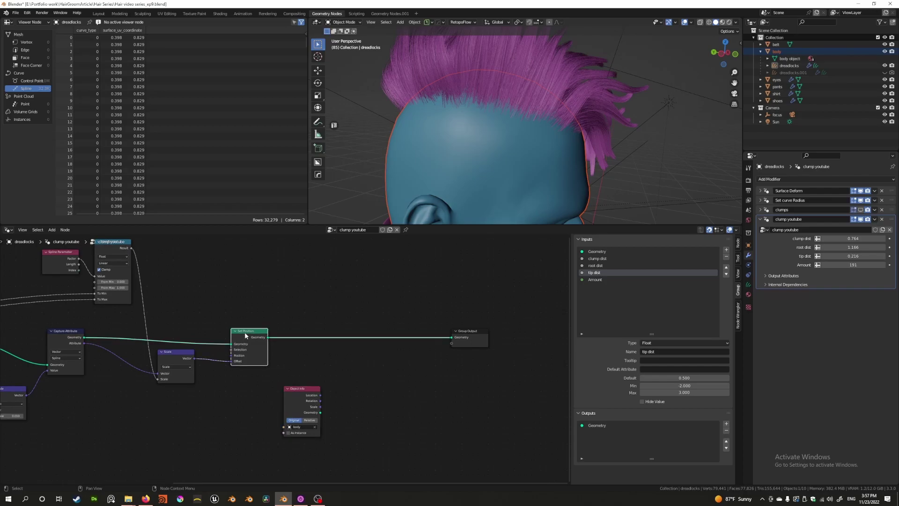
pyautogui.hotkey('shift', 'd')
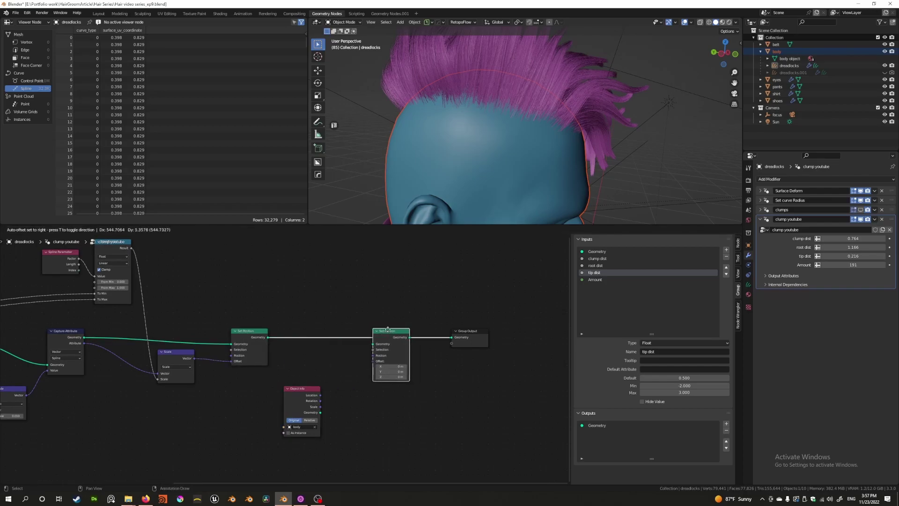
pyautogui.click(390, 328)
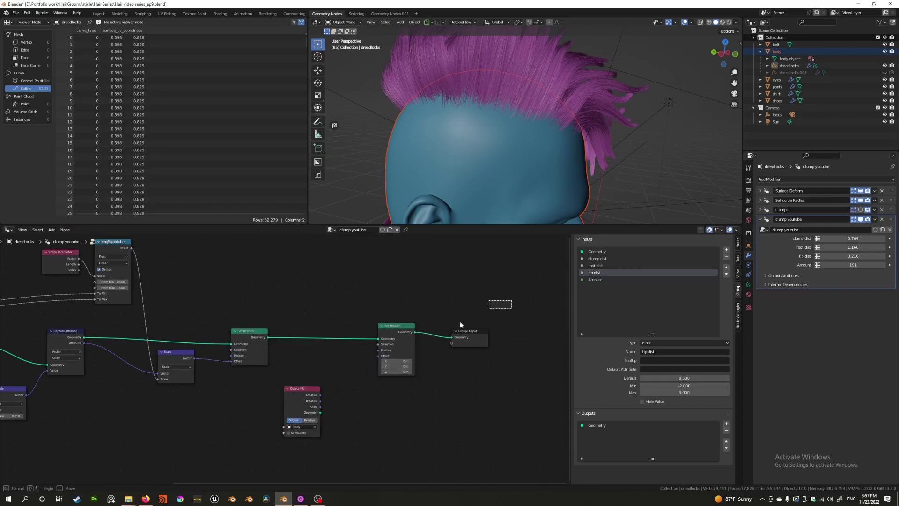
# Add a Geometry Proximity node, feeding the body's Geometry into its Target and its Position into the new Set Position's Position.
pyautogui.hotkey('shift', 'a')
pyautogui.moveTo(356, 374)
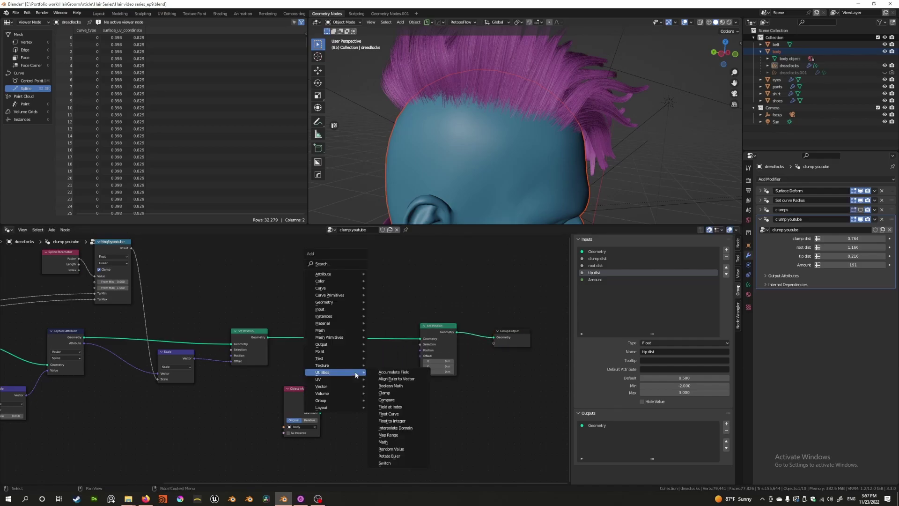
pyautogui.moveTo(328, 302)
pyautogui.click(375, 304)
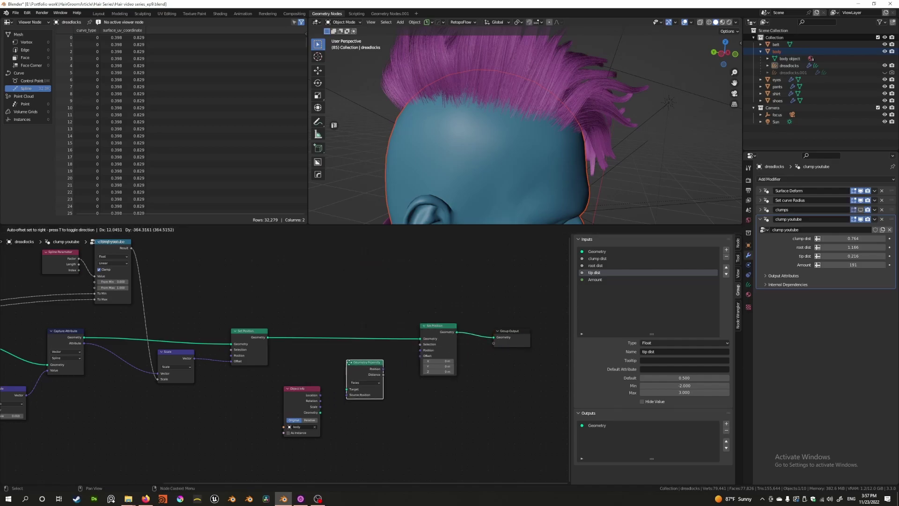
pyautogui.click(353, 372)
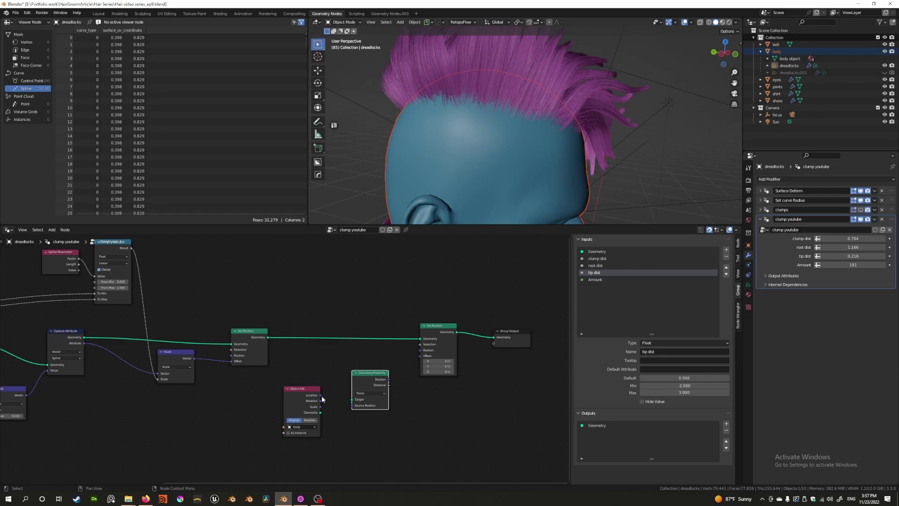
pyautogui.moveTo(321, 412); pyautogui.dragTo(335, 405)
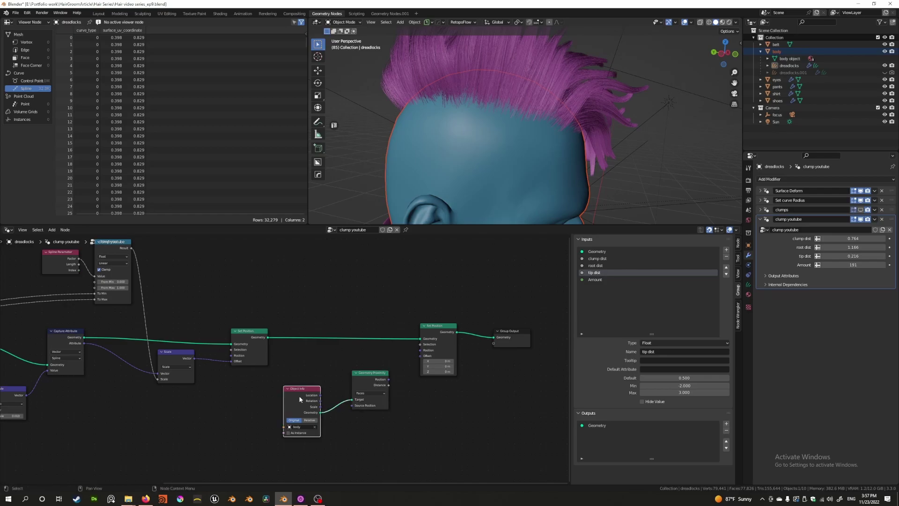
pyautogui.moveTo(366, 377); pyautogui.dragTo(420, 355)
pyautogui.moveTo(498, 136); pyautogui.dragTo(328, 133, button='middle')
# Add an Endpoint Selection node with Start Size 1 and End Size 0, link it to the new Set Position's Selection, and check the roots.
pyautogui.moveTo(341, 291); pyautogui.dragTo(353, 283, button='middle')
pyautogui.hotkey('shift', 'a')
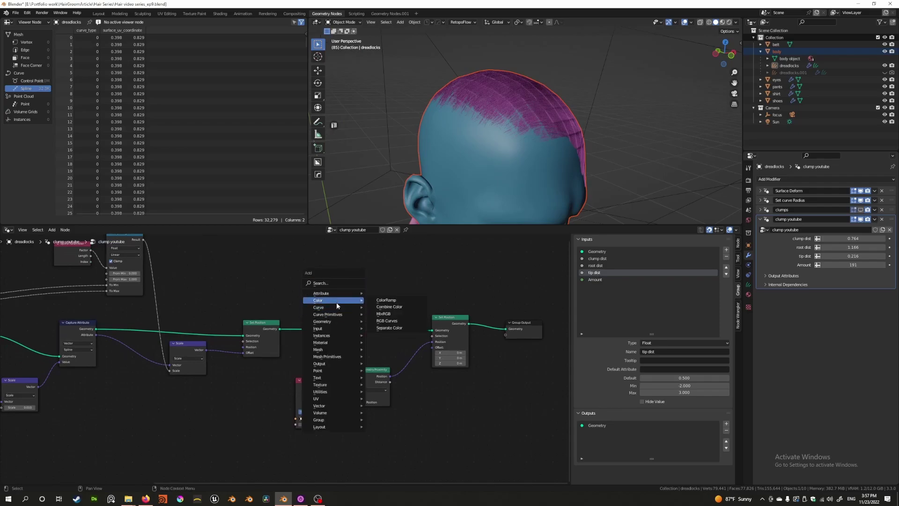
pyautogui.moveTo(337, 306)
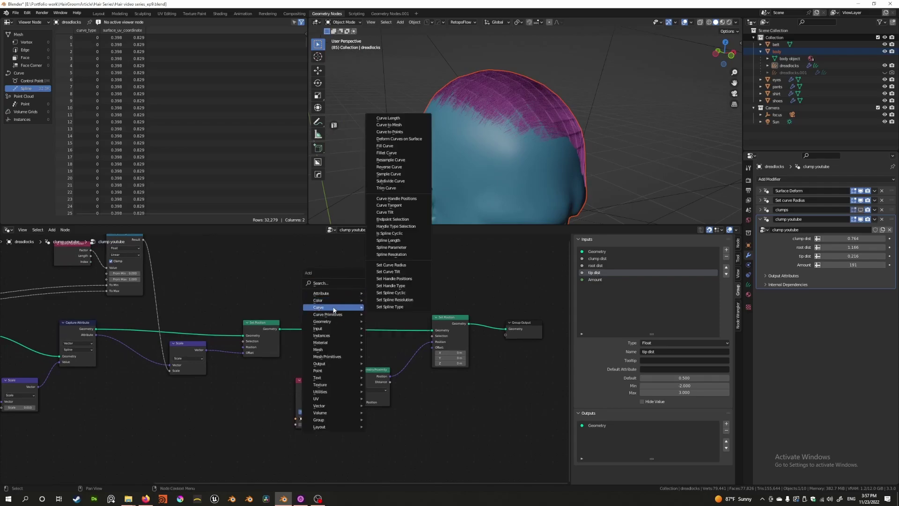
pyautogui.click(393, 219)
pyautogui.click(325, 266)
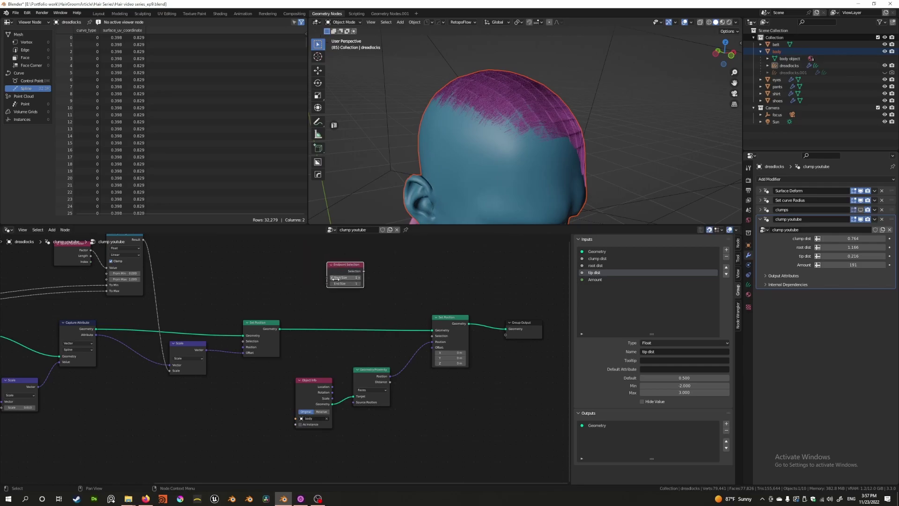
pyautogui.moveTo(364, 271); pyautogui.dragTo(432, 336)
pyautogui.moveTo(487, 141)
pyautogui.mouseDown(button='middle')
pyautogui.moveTo(431, 123)
pyautogui.moveTo(475, 128)
pyautogui.mouseUp(button='middle')
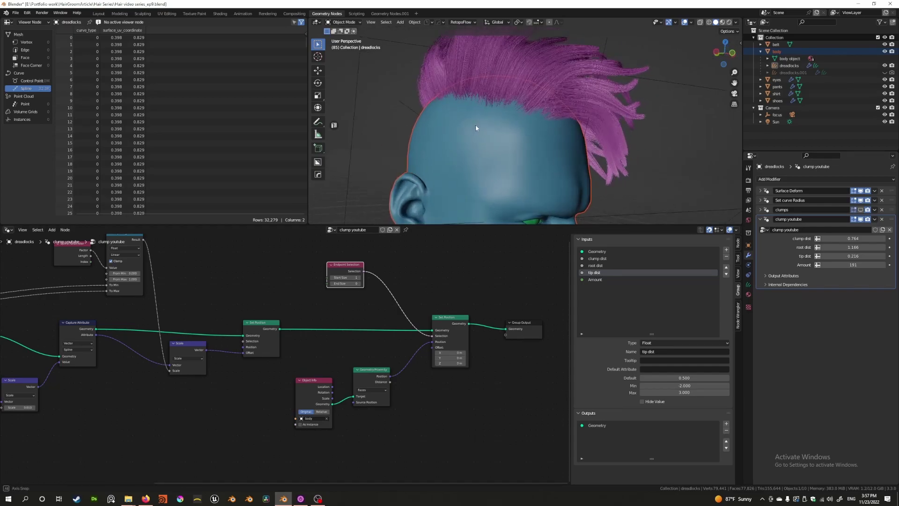
pyautogui.moveTo(566, 106); pyautogui.dragTo(470, 120, button='middle')
pyautogui.scroll(5, 496, 149)
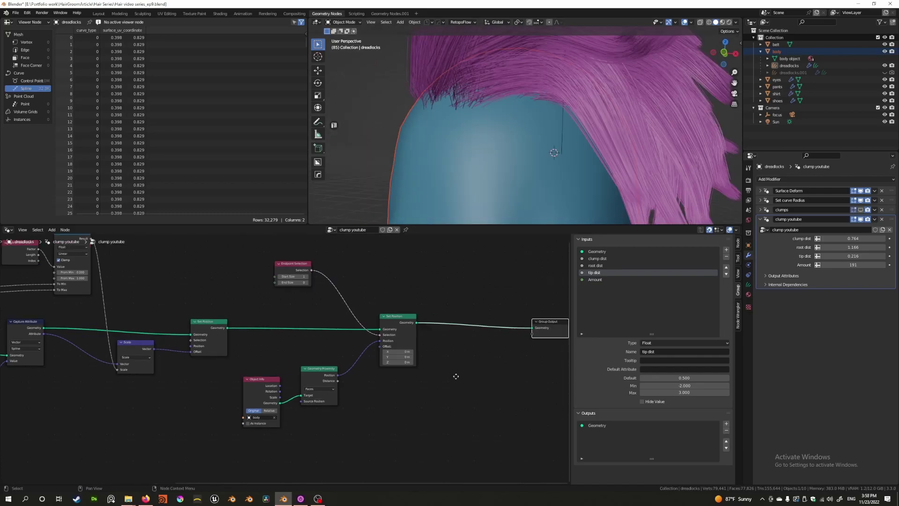
# Insert a Resample Curve node between the last Set Position and Group Output and raise its Count to about 41.
pyautogui.moveTo(455, 376); pyautogui.dragTo(425, 371, button='middle')
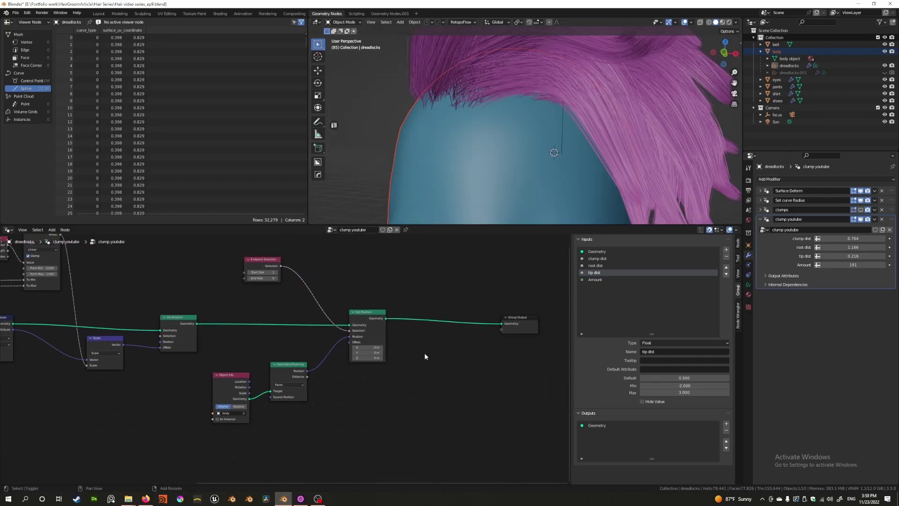
pyautogui.hotkey('shift', 'a')
pyautogui.moveTo(423, 351)
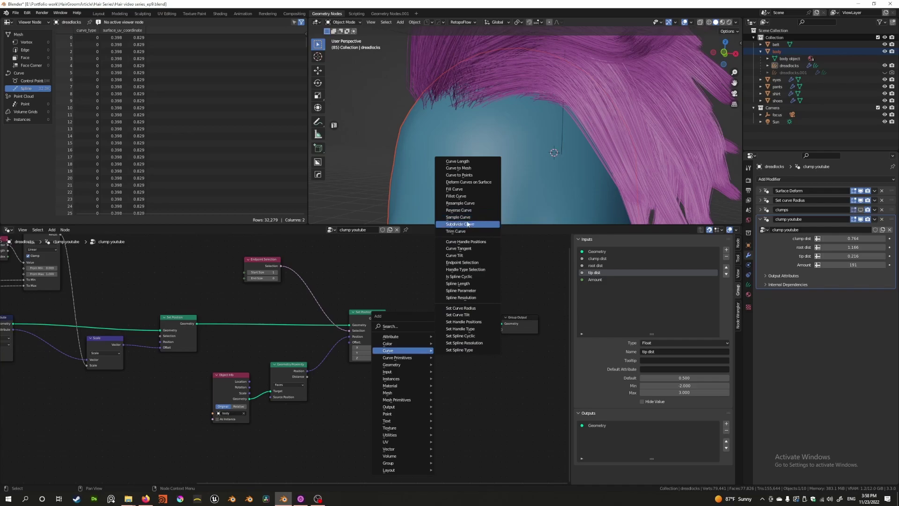
pyautogui.click(461, 203)
pyautogui.click(448, 352)
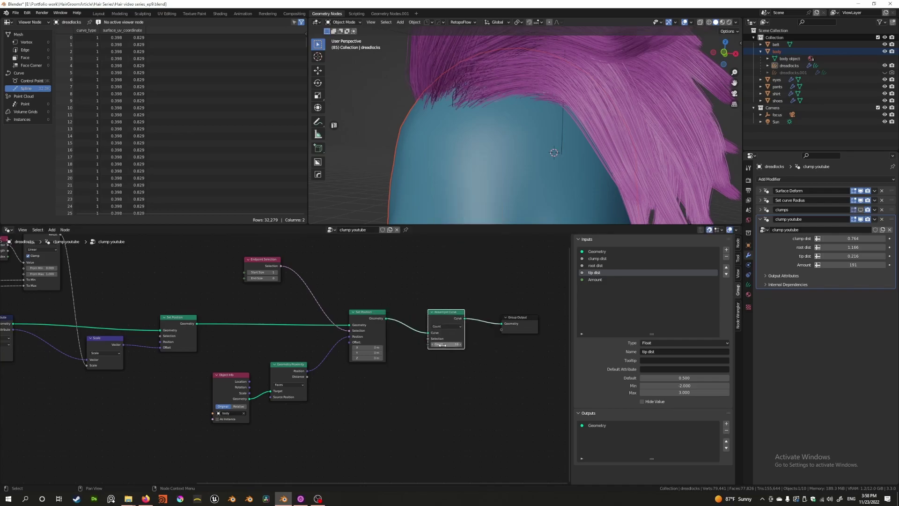
pyautogui.moveTo(446, 344); pyautogui.dragTo(497, 344)
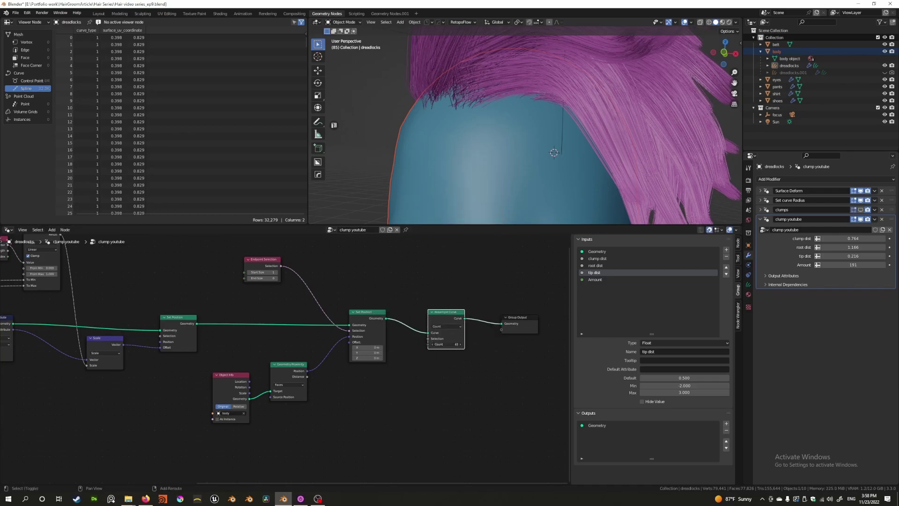
pyautogui.click(257, 267)
# In the Layout workspace, switch to rendered shading and examine the root-snapped, resampled hair from several angles.
pyautogui.moveTo(433, 116); pyautogui.dragTo(402, 147, button='middle')
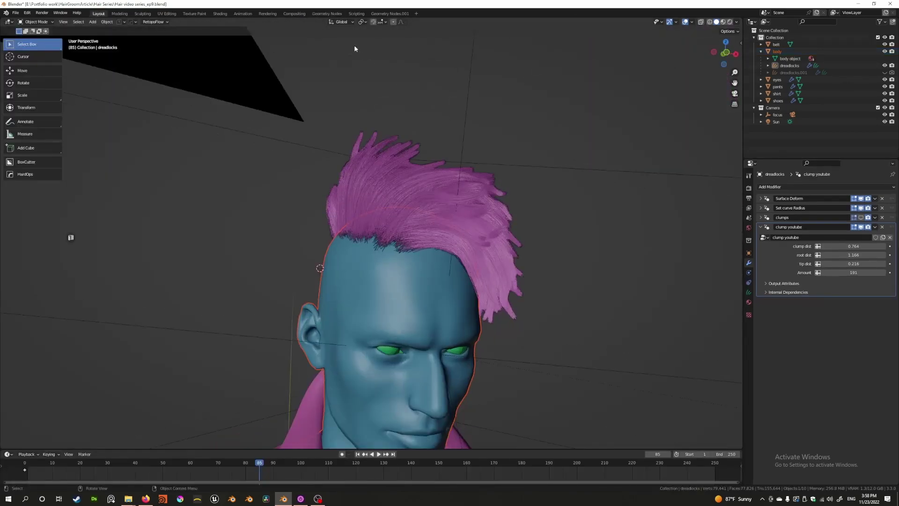
pyautogui.click(730, 22)
pyautogui.moveTo(490, 180)
pyautogui.mouseDown(button='middle')
pyautogui.moveTo(373, 199)
pyautogui.moveTo(281, 192)
pyautogui.moveTo(381, 184)
pyautogui.mouseUp(button='middle')
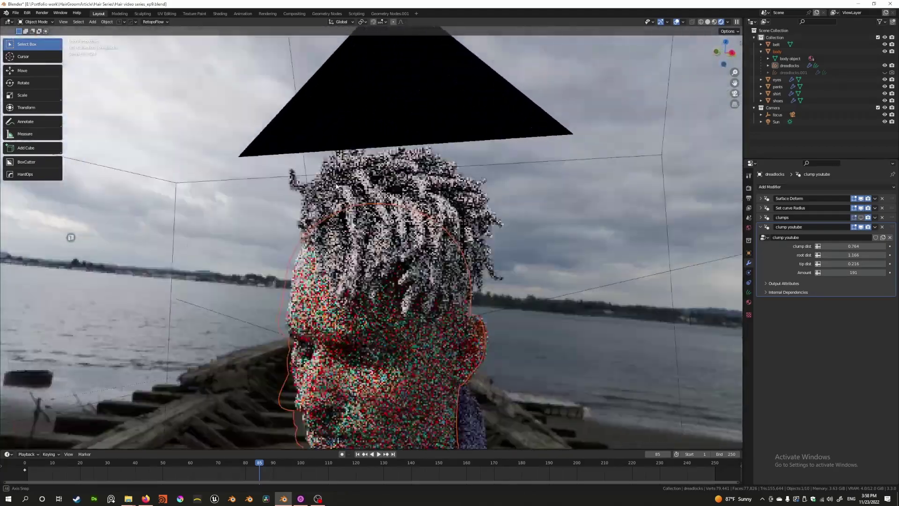
pyautogui.moveTo(445, 202); pyautogui.dragTo(400, 214, button='middle')
pyautogui.moveTo(444, 253); pyautogui.dragTo(407, 210, button='middle')
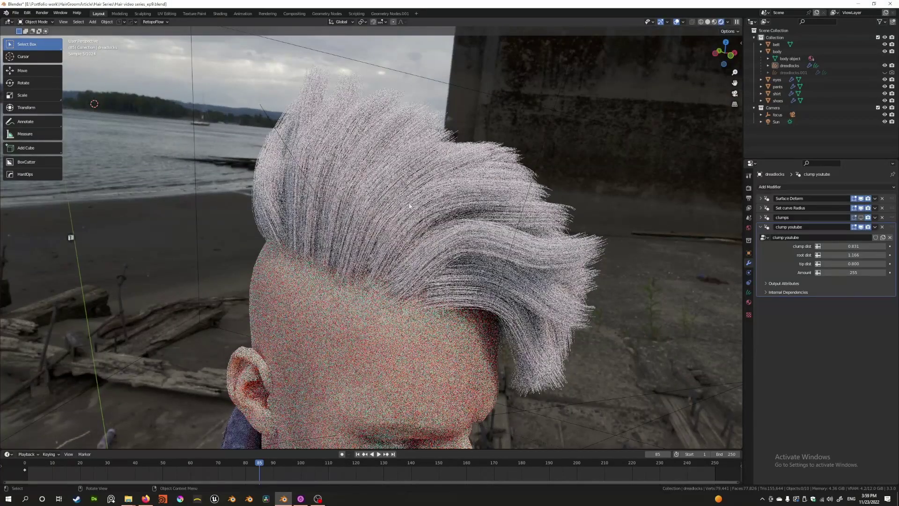